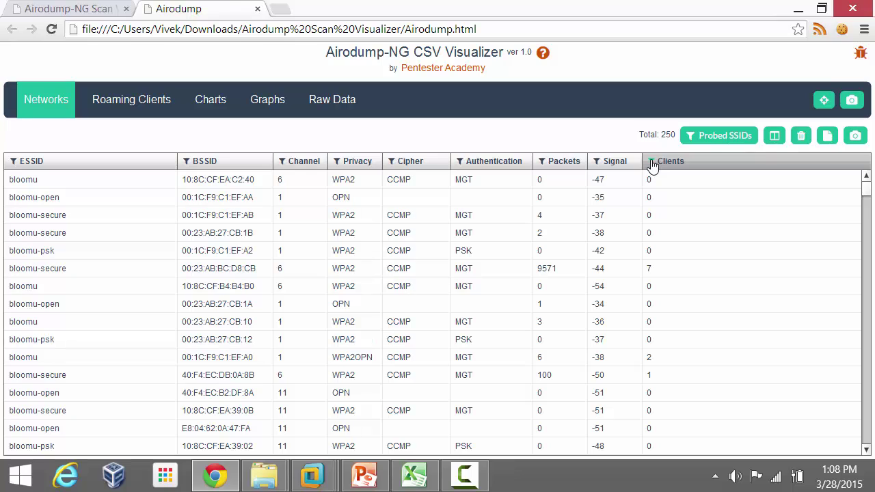
Filter the networks table to show only entries whose Privacy starts with "opn".
left_click(343, 165)
left_click(341, 135)
type("o")
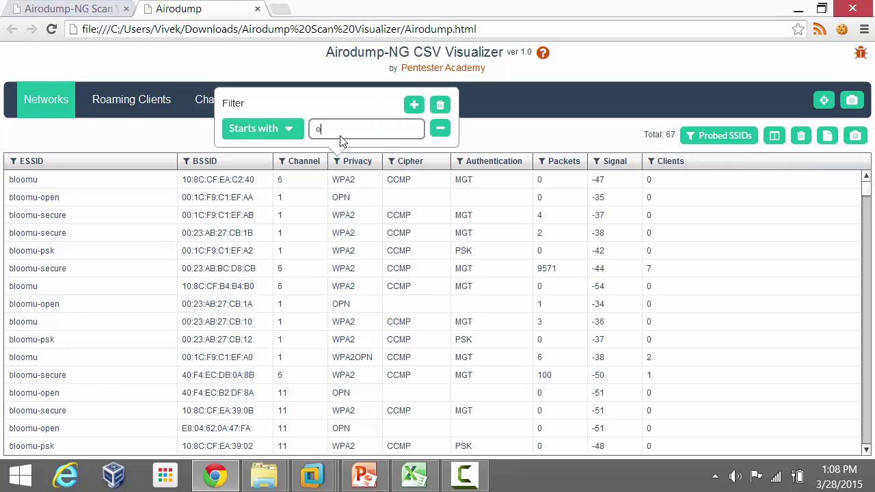
type("pn")
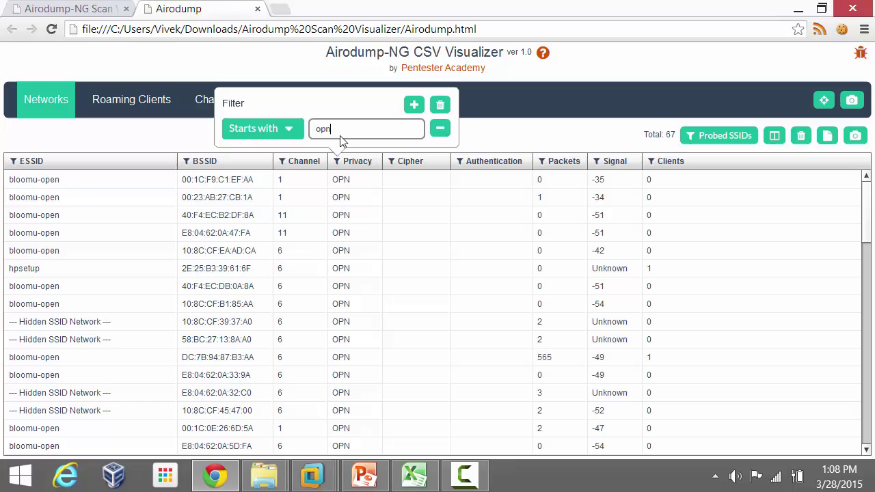
left_click(500, 136)
Add a Clients filter with a minimum of 1 to keep only networks with connected clients.
left_click(651, 162)
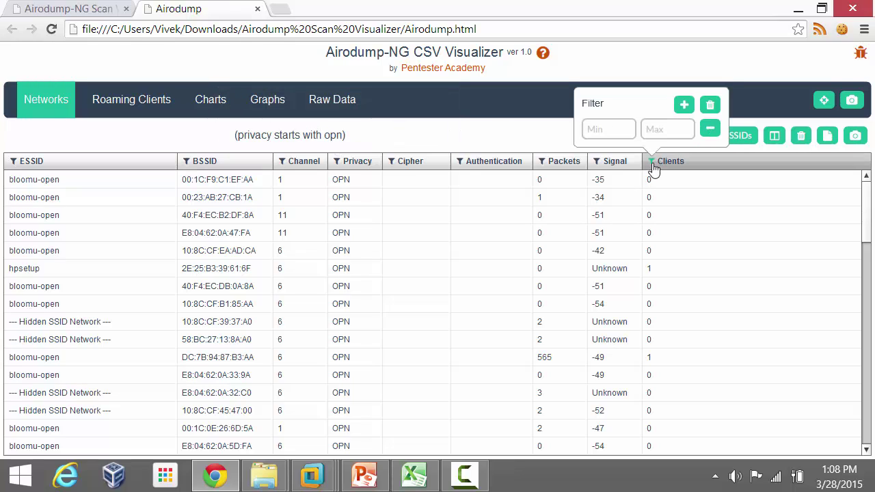
left_click(607, 129)
type("5")
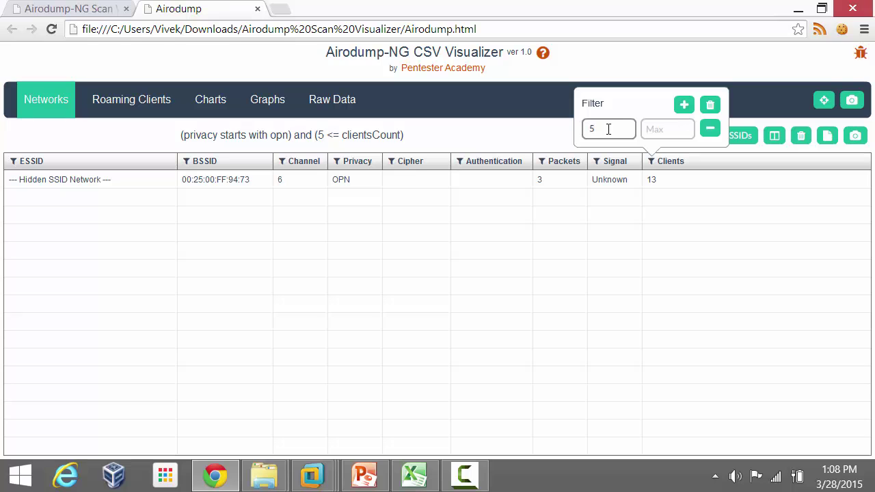
key("BackSpace")
type("2")
key("BackSpace")
type("1")
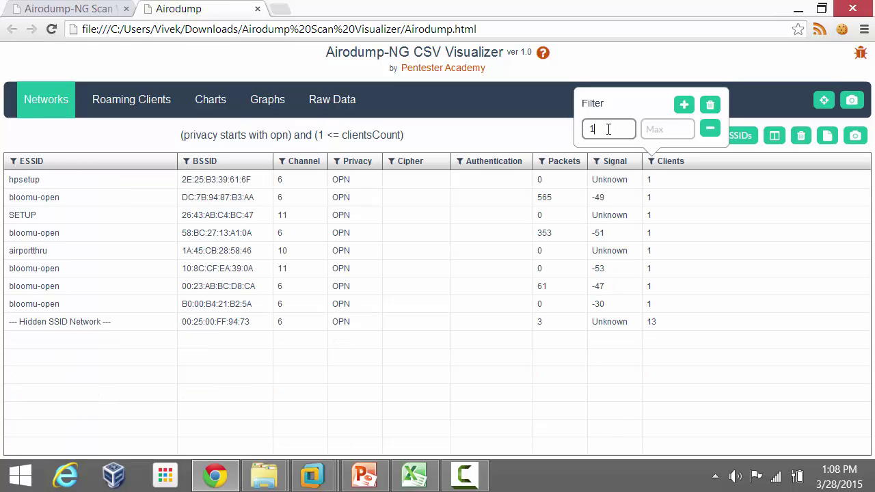
left_click(553, 136)
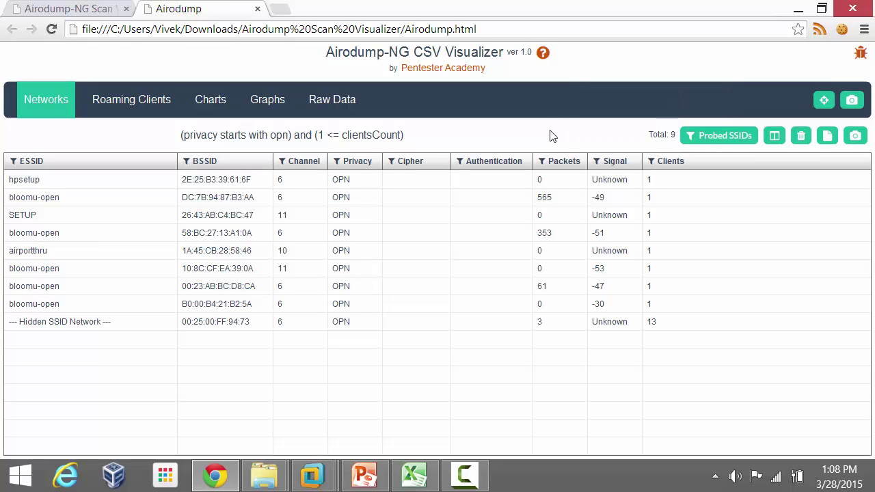
left_click(681, 202)
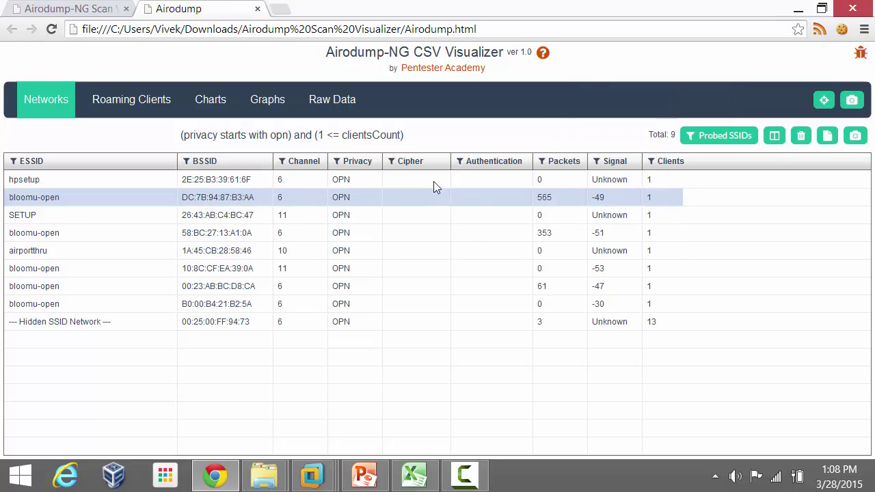
left_click(517, 286)
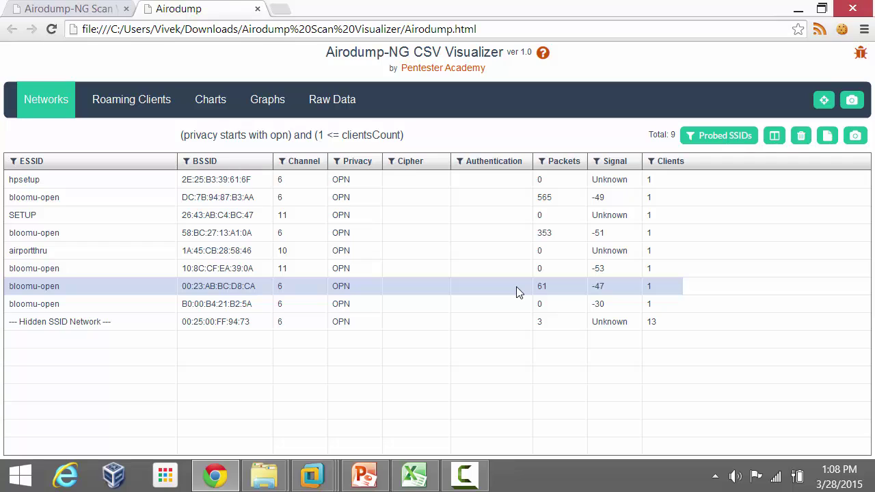
Hide the Cipher, Authentication, Packets and Signal columns from the networks table.
left_click(775, 137)
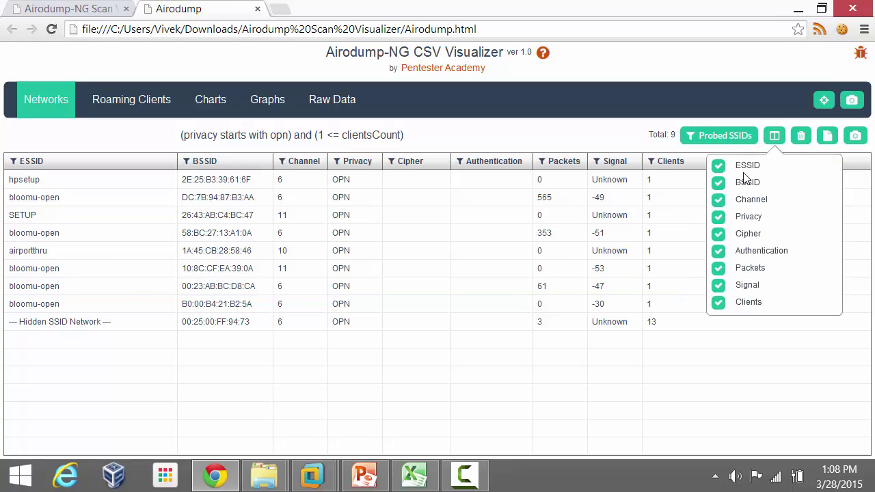
left_click(718, 235)
left_click(721, 251)
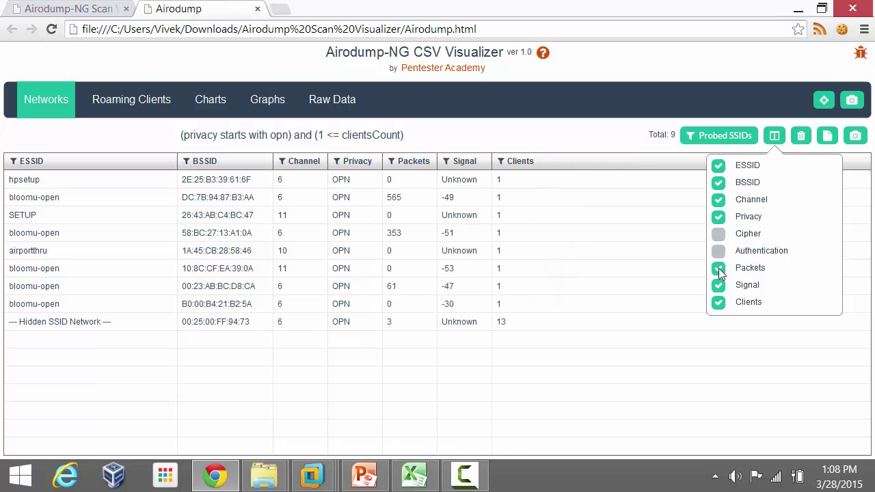
left_click(718, 268)
left_click(718, 285)
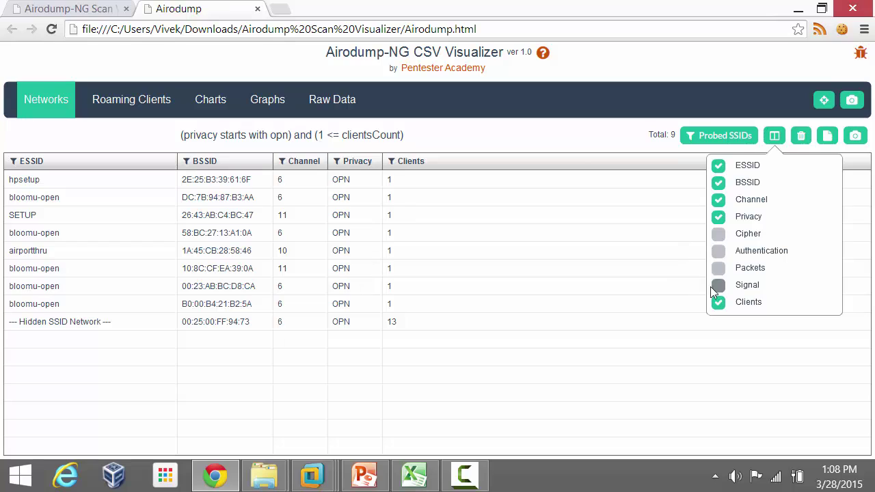
left_click(584, 140)
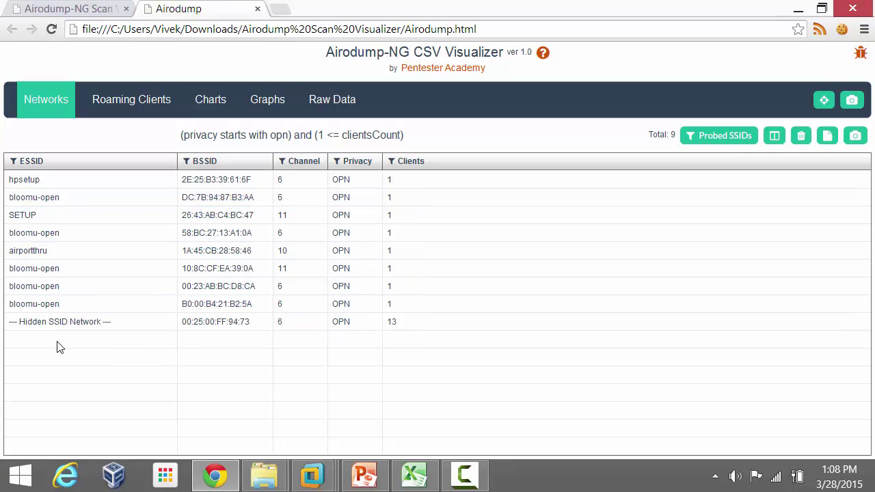
Filter the ESSID column to networks whose name starts with "bloomu".
left_click(13, 161)
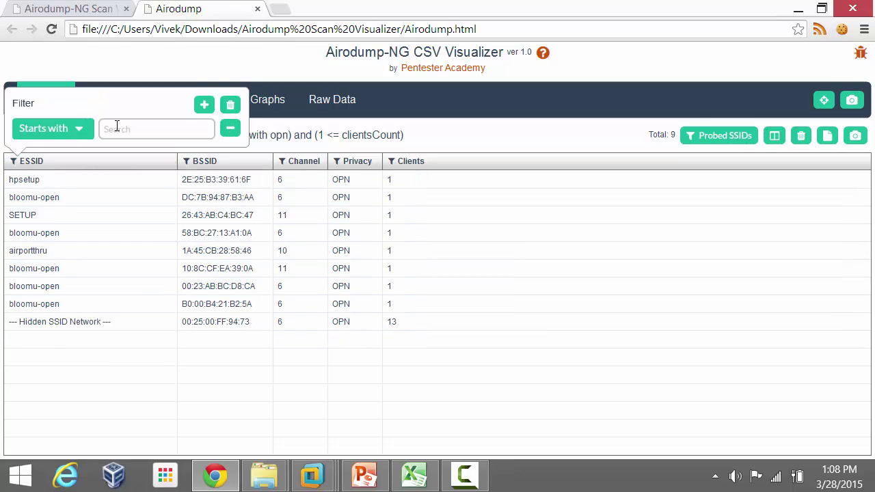
left_click(117, 127)
type("bloomu")
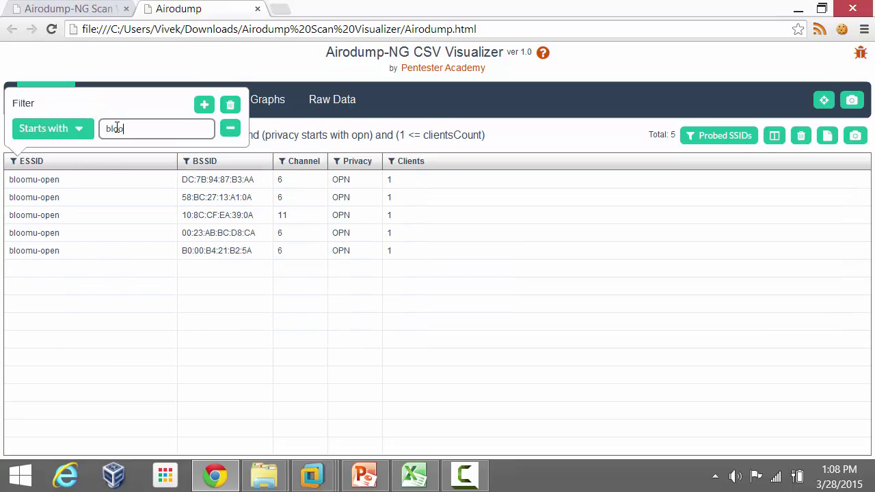
left_click(584, 144)
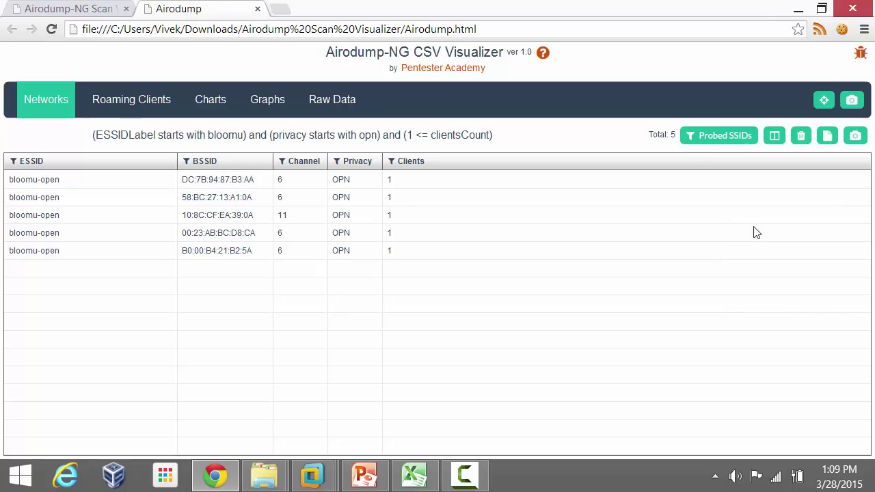
Save an image of the filtered table as Screenshot.png in the samples folder and view it from File Explorer.
left_click(856, 137)
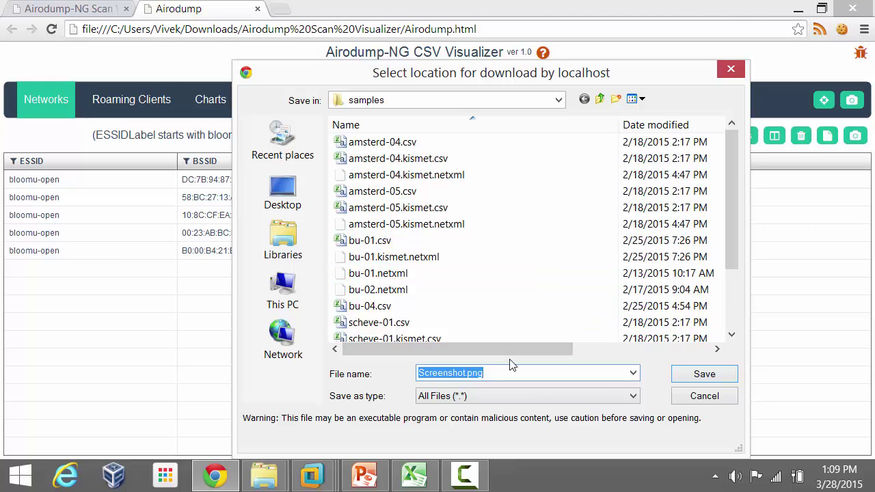
left_click(689, 382)
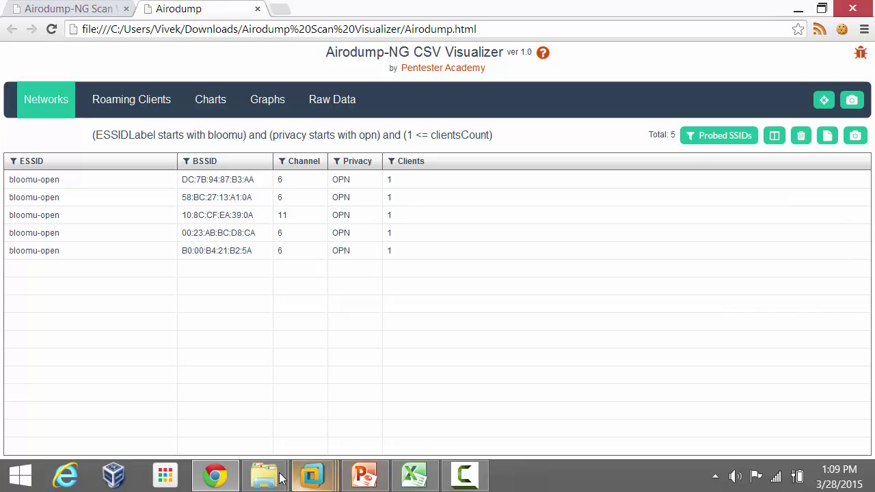
mouse_move(275, 479)
left_click(322, 408)
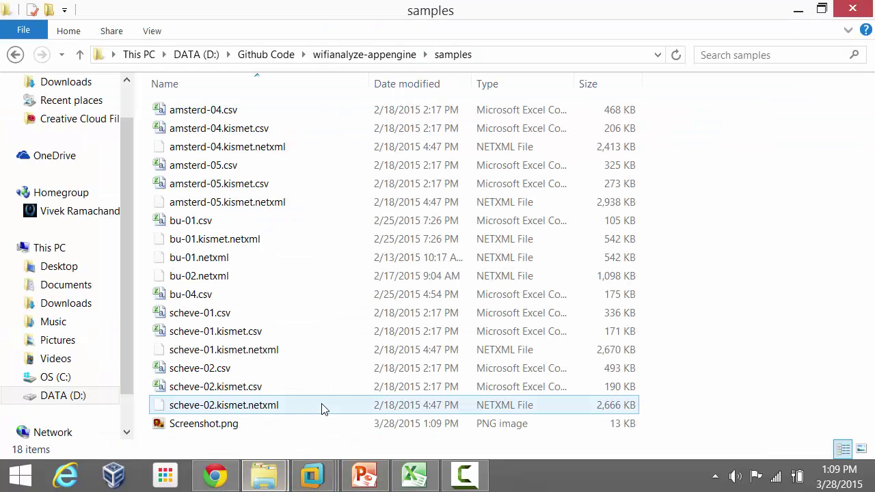
double_click(236, 427)
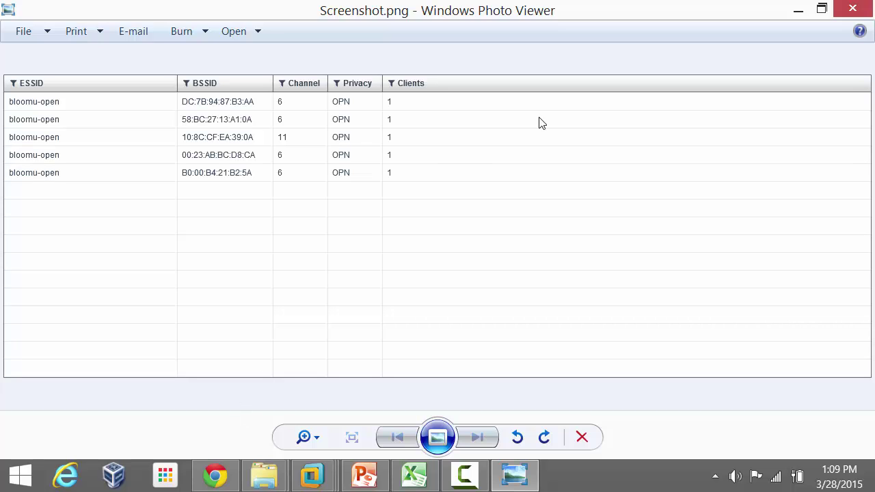
left_click(853, 8)
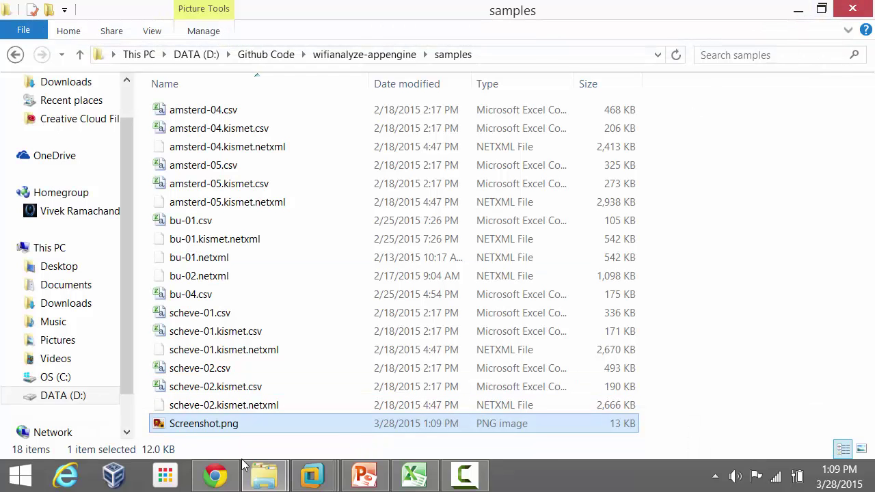
Return to Chrome and save a screenshot of the whole visualizer page, replacing Screenshot.png in the samples folder.
left_click(223, 473)
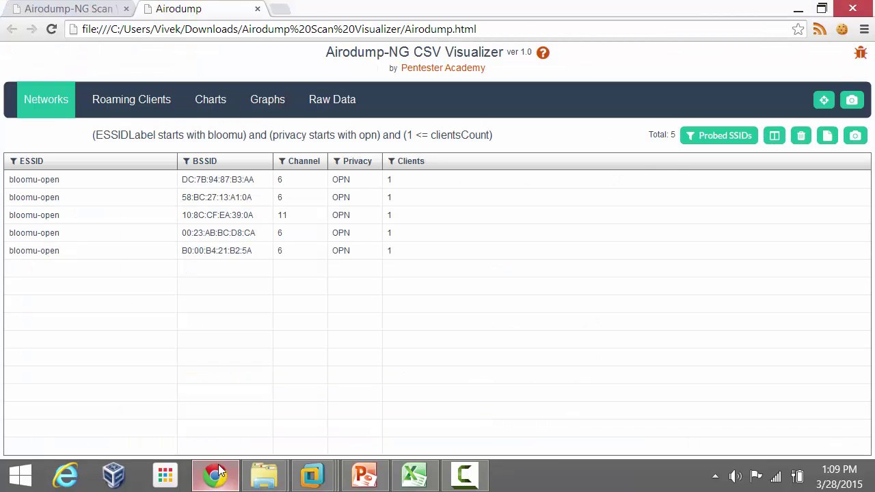
left_click(853, 104)
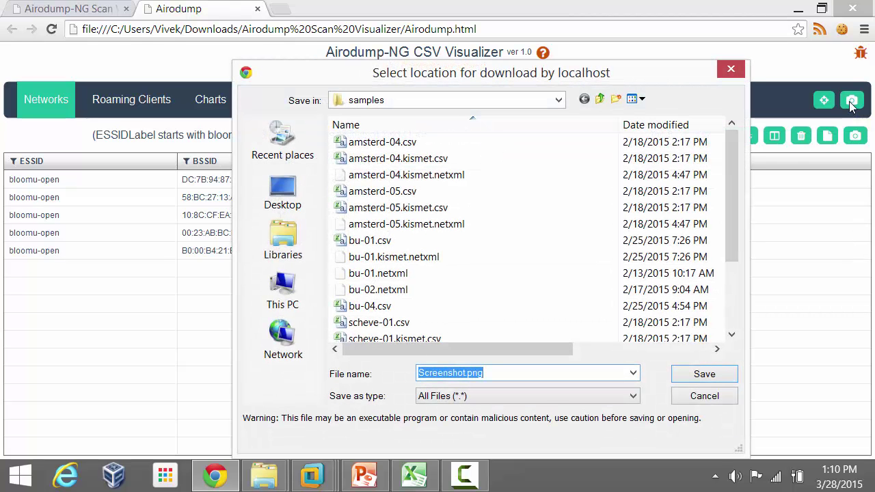
left_click(704, 374)
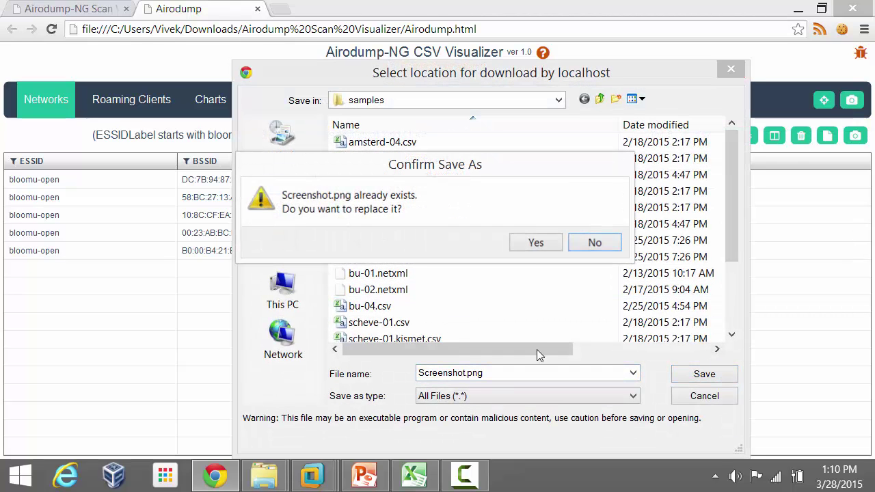
left_click(535, 243)
Switch to File Explorer's samples folder and view the full-page Screenshot.png, closing the image viewer when done.
mouse_move(264, 476)
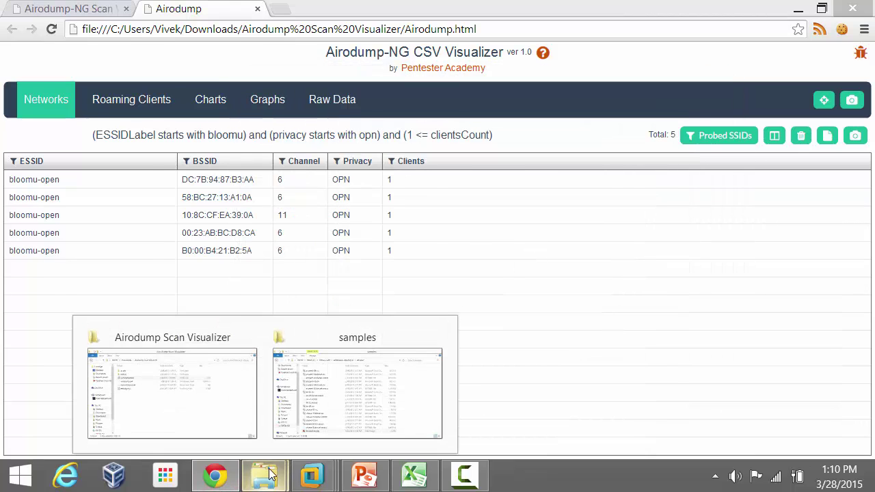
left_click(317, 393)
double_click(240, 425)
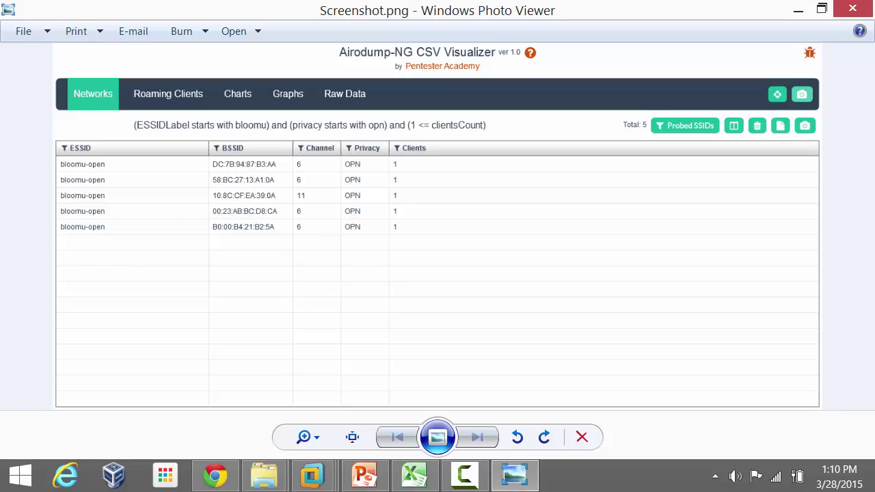
left_click(862, 16)
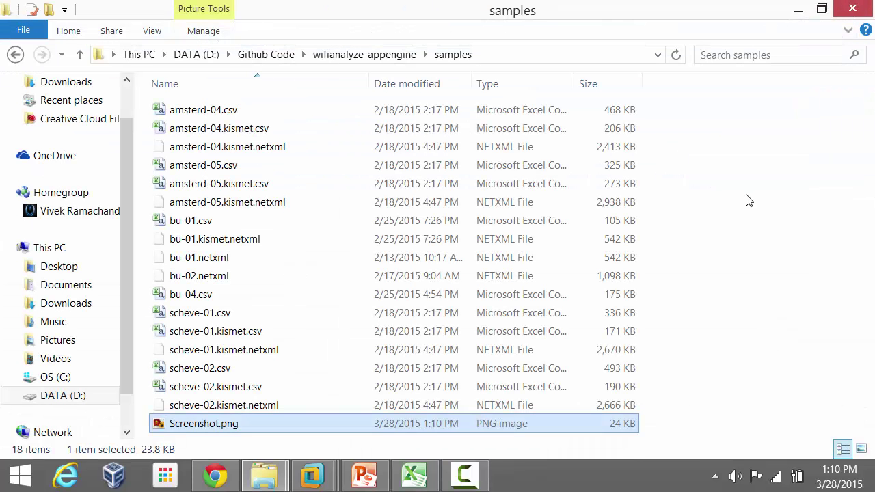
In Chrome, pin a note at the last network: "All of these are Open and do not have any form of encryption! This needs to be investigated further!".
left_click(218, 476)
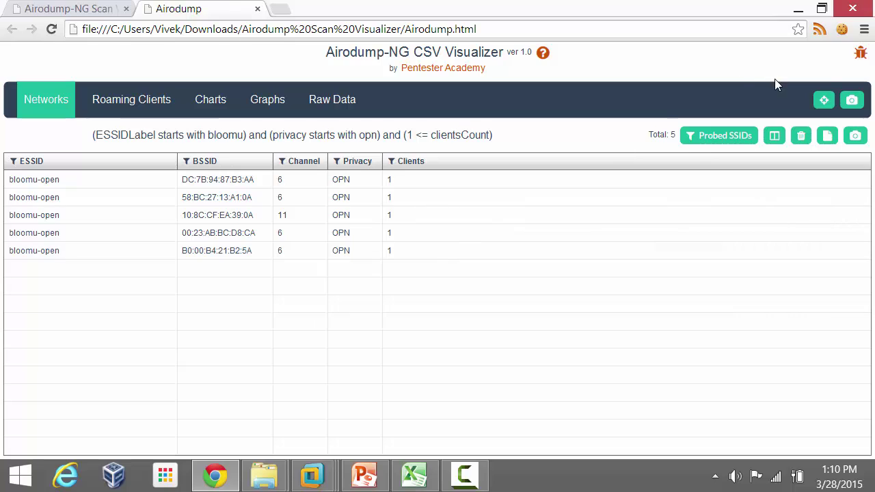
left_click(825, 104)
left_click(67, 255)
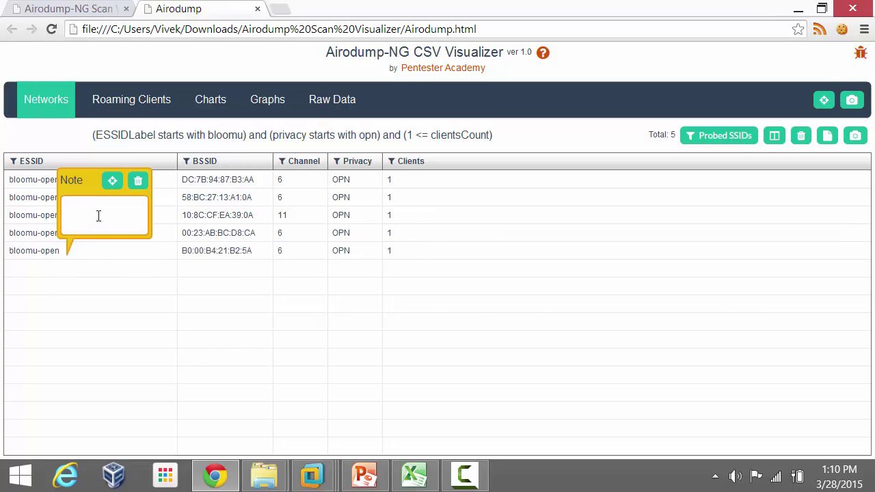
type("All of these are Open and do not ha")
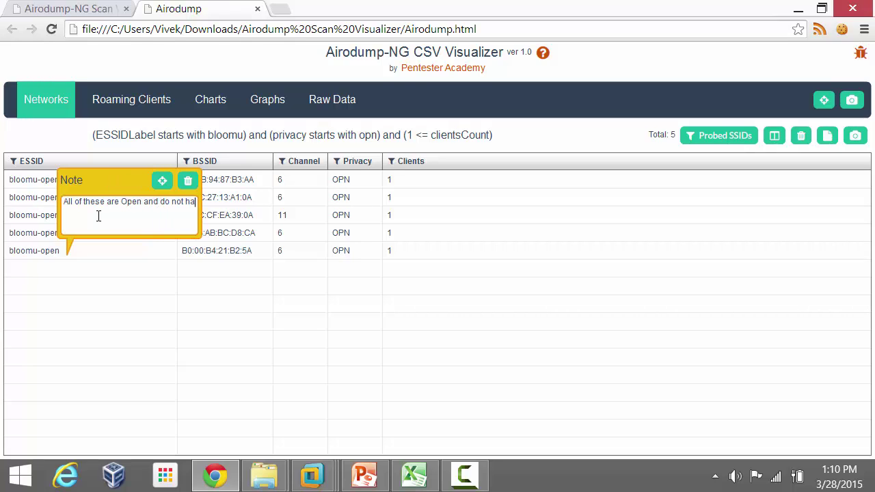
type("ve any form of ")
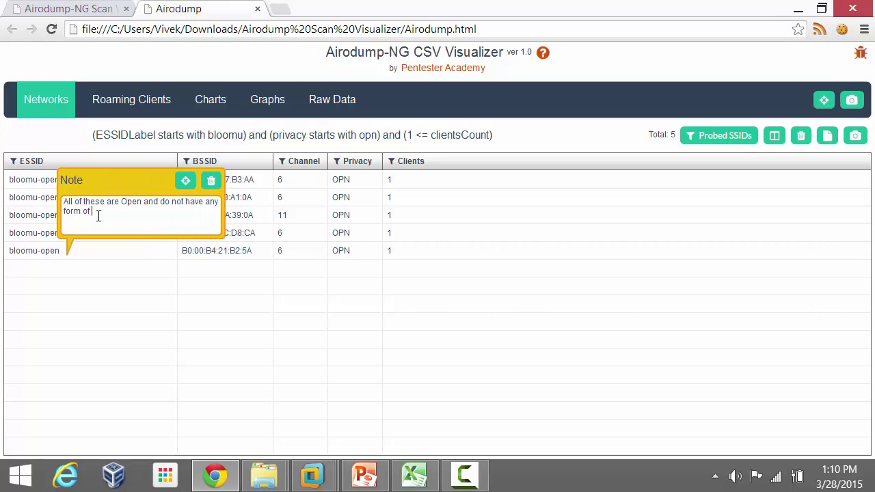
type("encryption! This")
key("BackSpace")
key("BackSpace")
key("BackSpace")
type("his needs to be in")
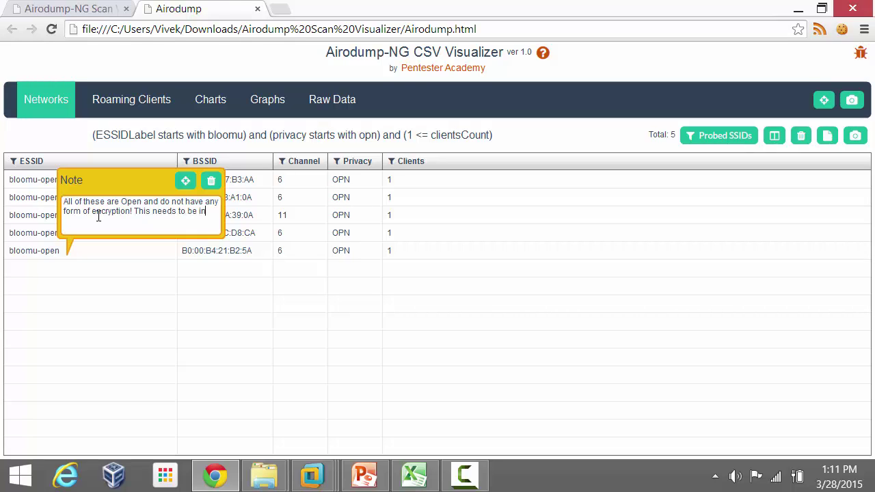
type("vestigat")
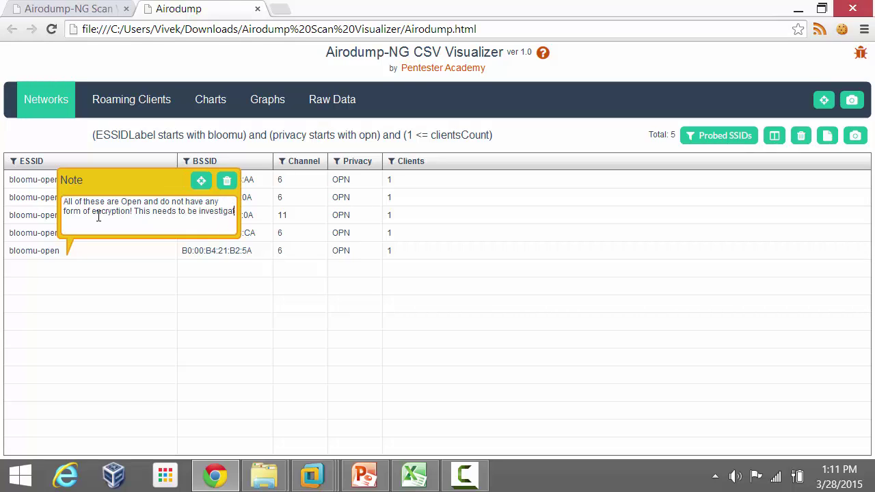
type("ed further!")
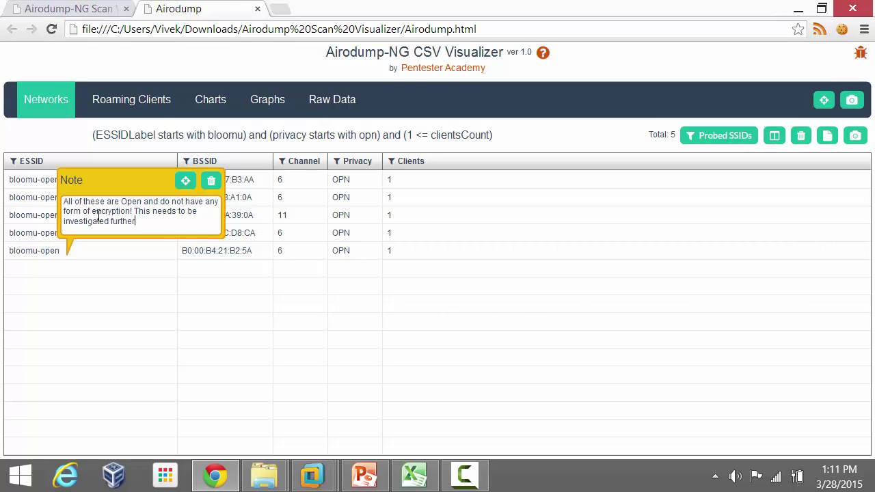
Sign the note with the author's first name below a blank line and move it to point beneath the last network row.
key("Return")
key("Return")
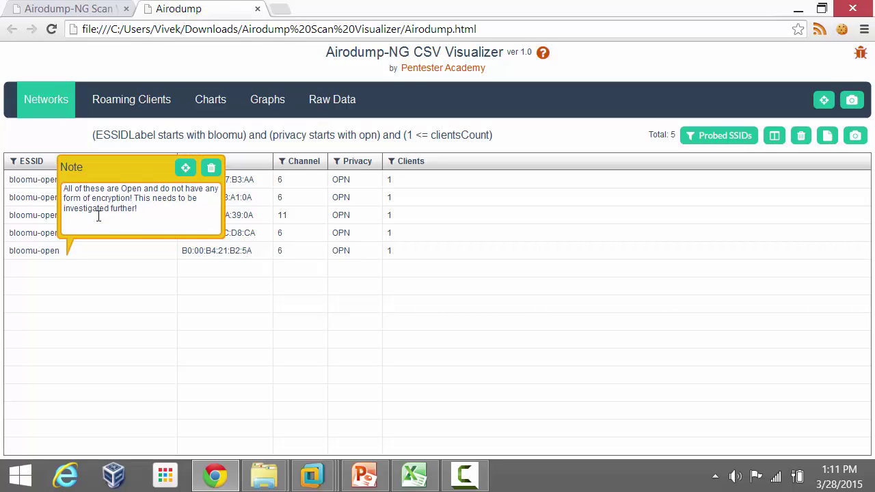
type("-Vivek")
left_click(185, 169)
left_click(46, 294)
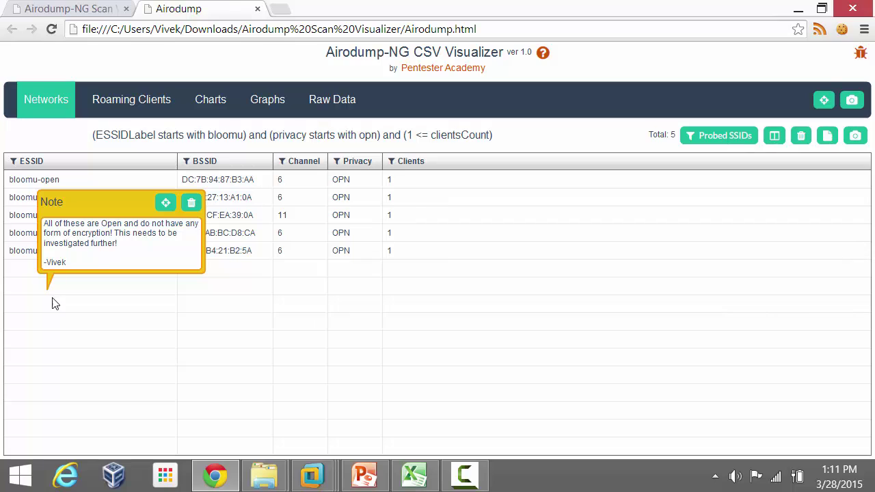
Reposition the note at the third network's Clients entry, and finally in the empty rows below the last network, near the ESSID column's edge.
left_click(165, 202)
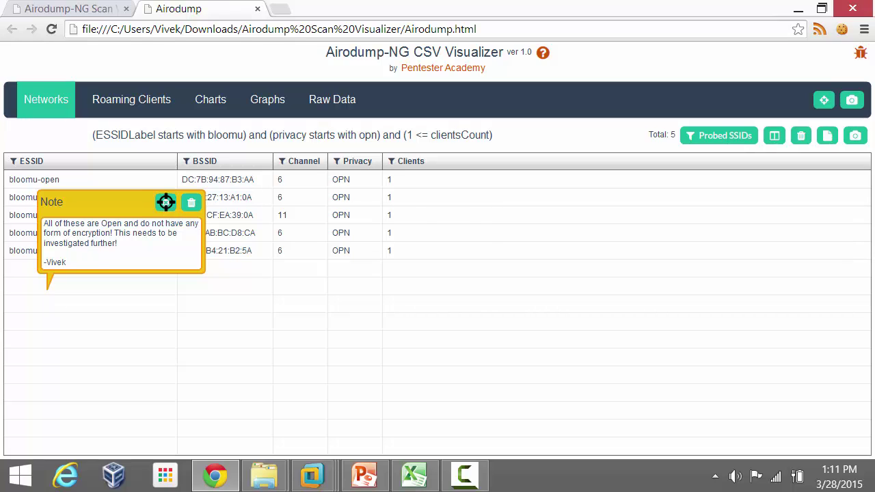
left_click(477, 215)
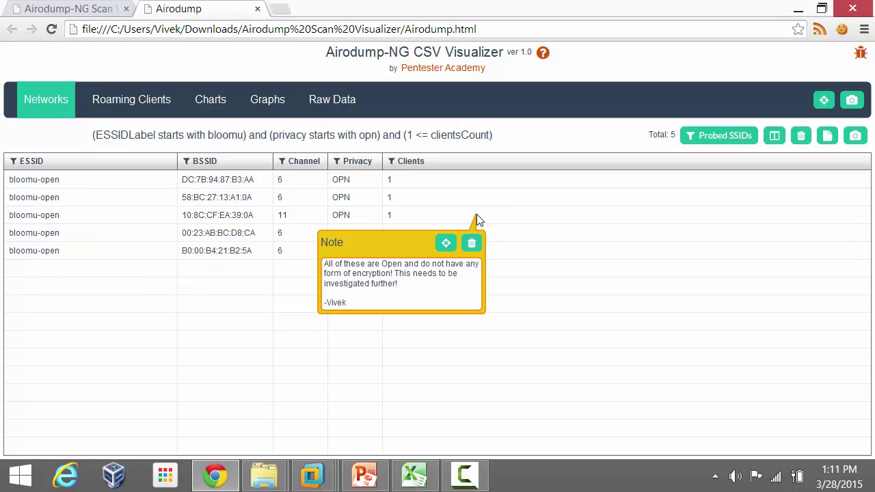
left_click(446, 242)
left_click(137, 342)
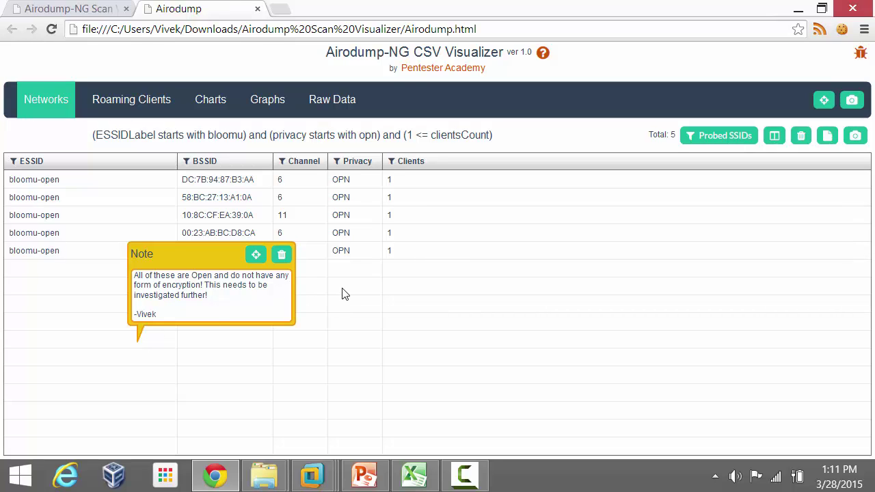
Save a full application screenshot with the repositioned note, replacing Screenshot.png in the samples folder.
left_click(854, 101)
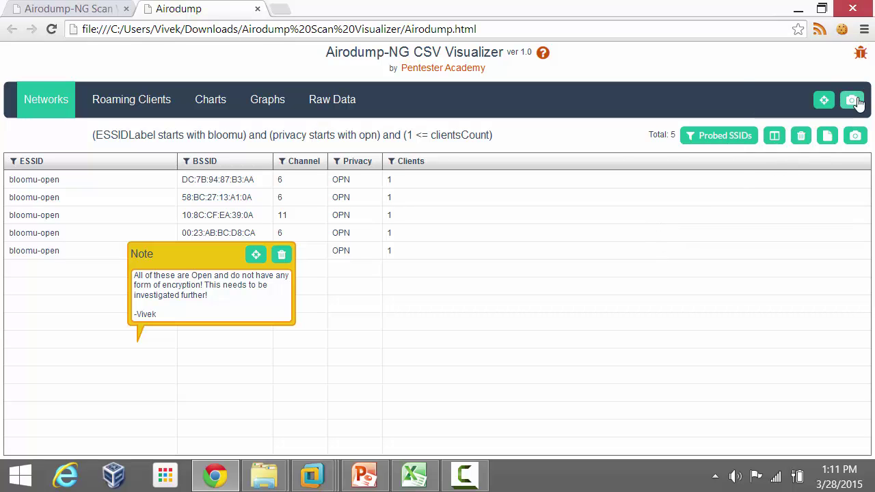
left_click(706, 374)
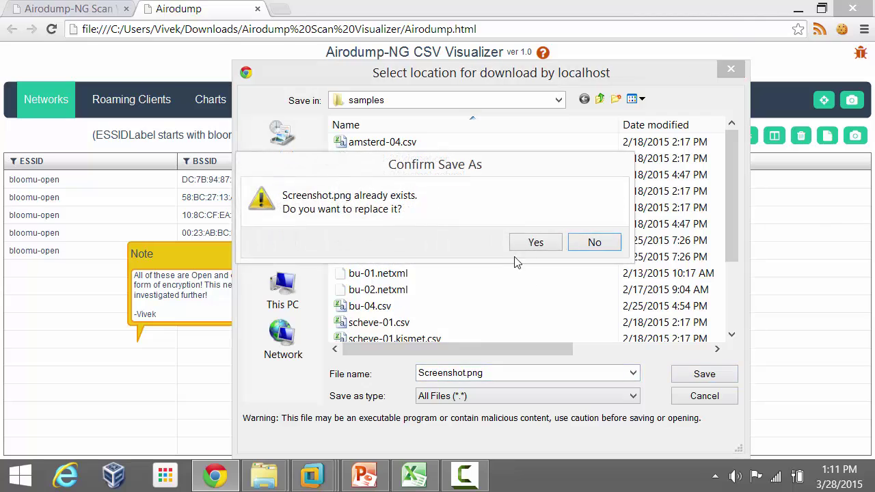
left_click(526, 243)
Switch to File Explorer's samples folder and check the annotated Screenshot.png, closing the image viewer when done.
mouse_move(272, 483)
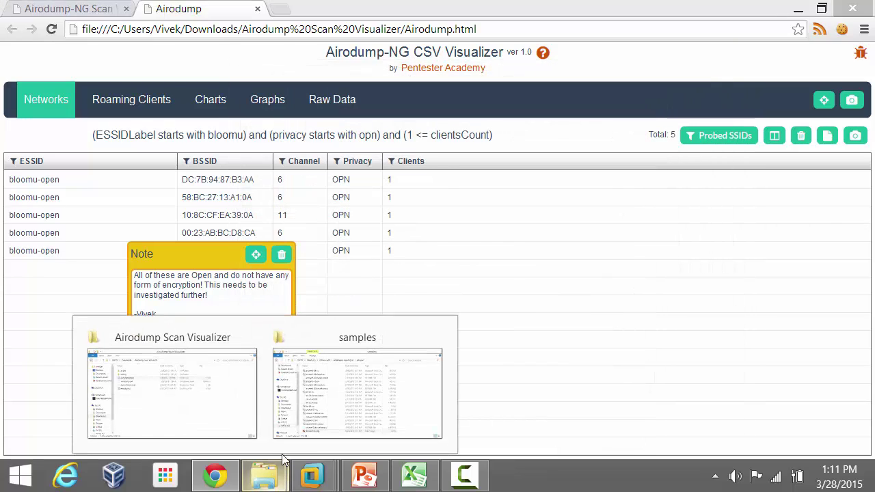
left_click(303, 420)
double_click(288, 423)
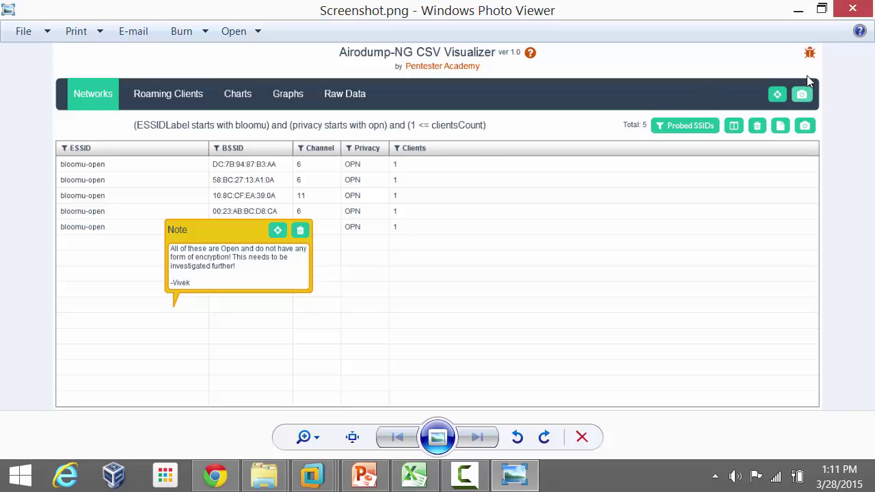
left_click(853, 18)
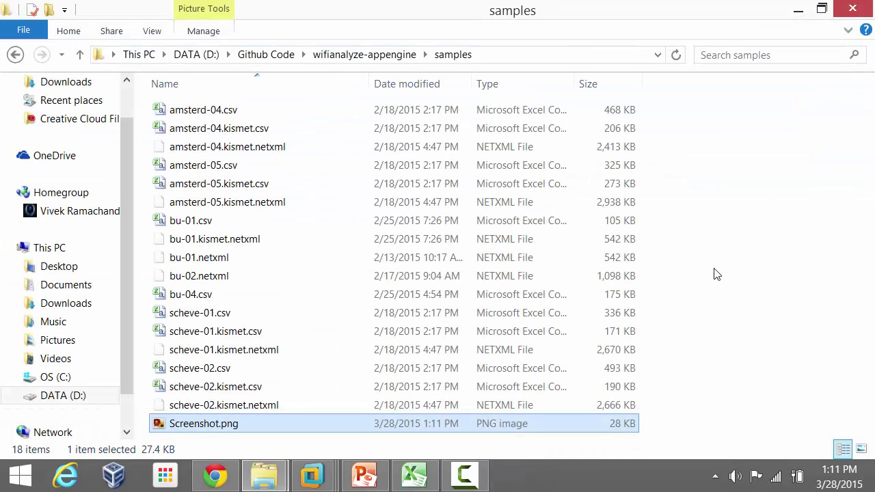
Return to Chrome, delete the note about open networks and clear all filters from the networks table.
left_click(218, 481)
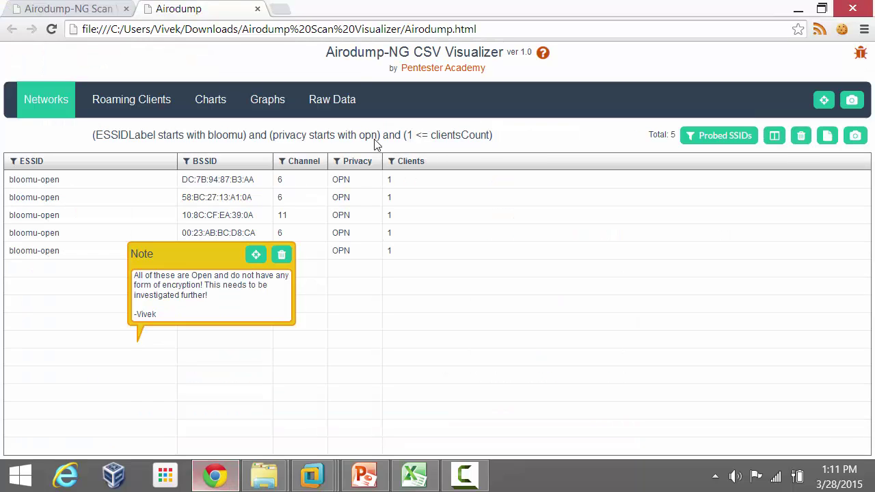
left_click(280, 260)
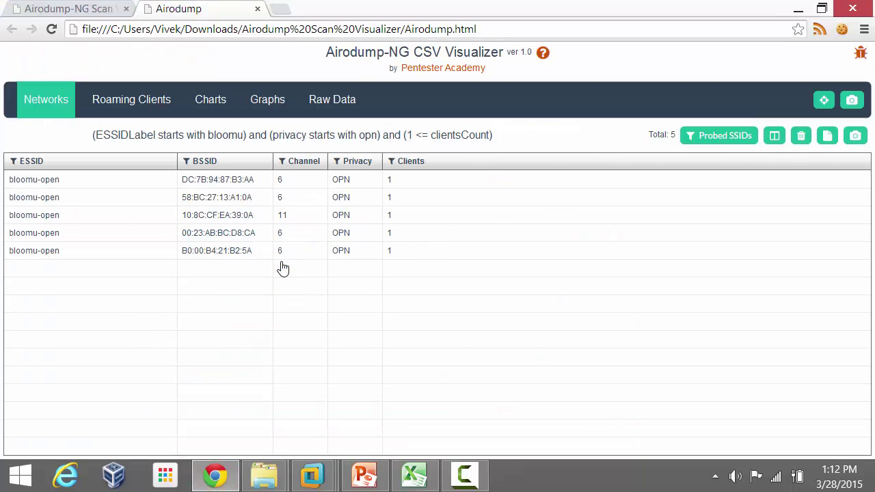
left_click(801, 137)
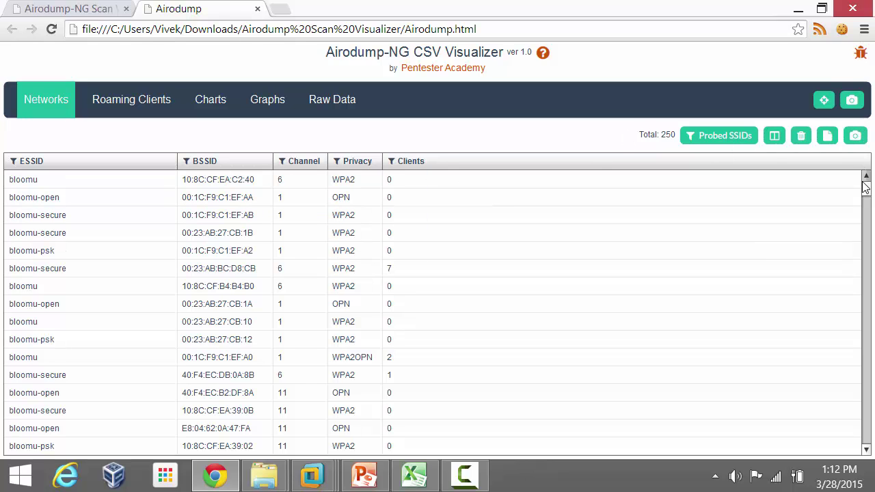
Pin a note at jlinkwireless: "Is this network even supposed to be here? Are you sure this is not a rogue AP? :)".
left_click_drag(868, 196, 869, 219)
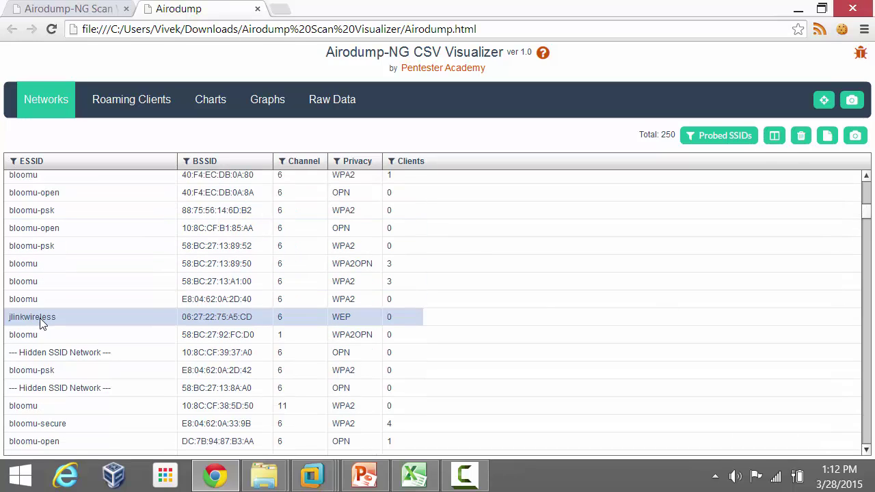
left_click(824, 101)
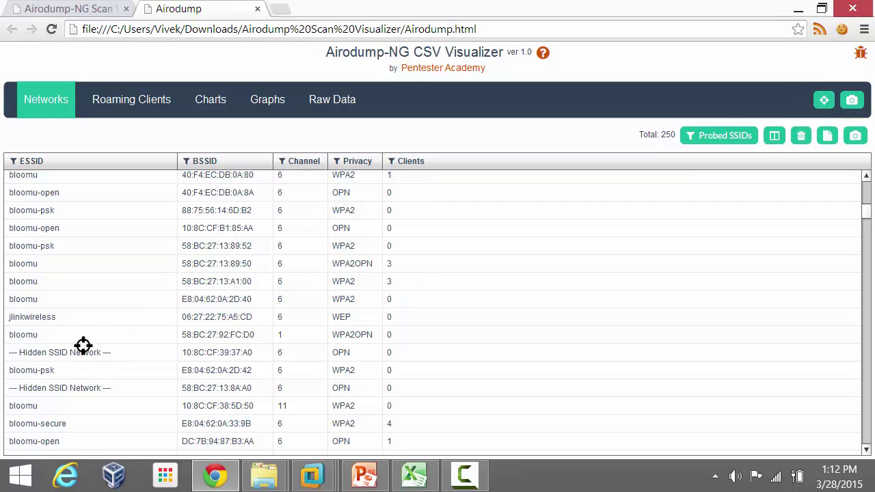
left_click(58, 317)
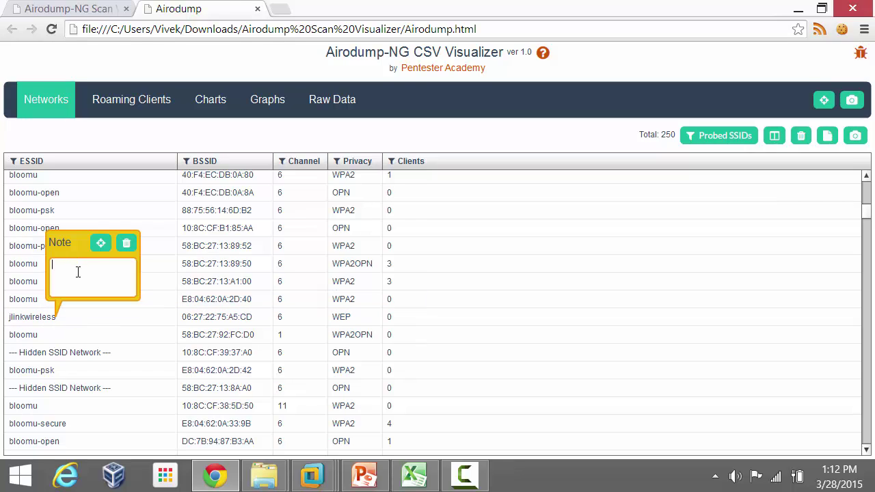
type("Is this new")
type("work even suppso")
key("BackSpace")
key("BackSpace")
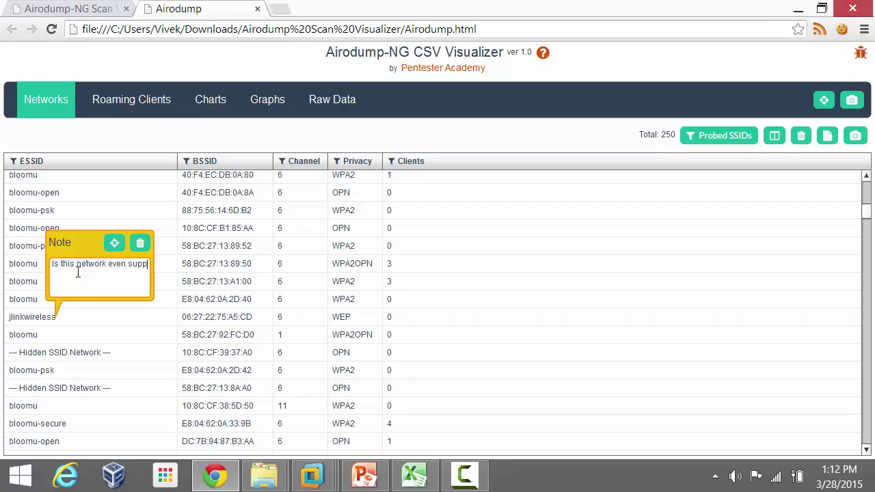
type("osed to be here? ")
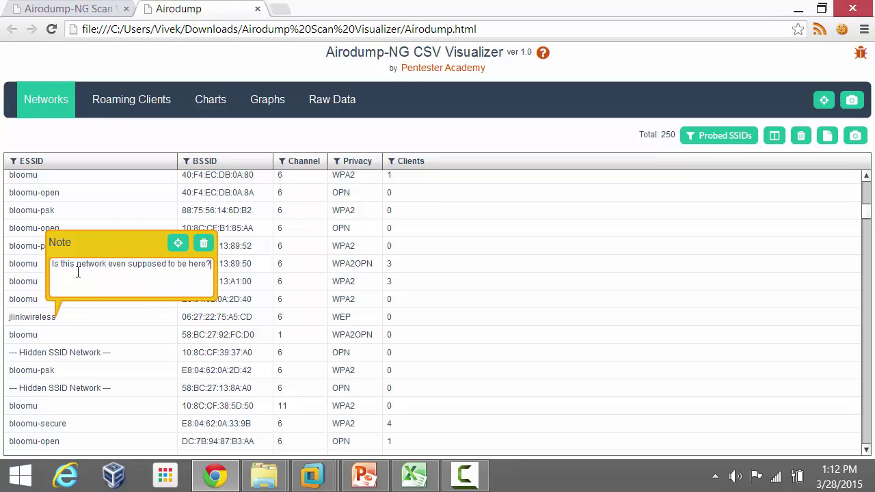
type("Are you sure this is not a rogue AP? :)")
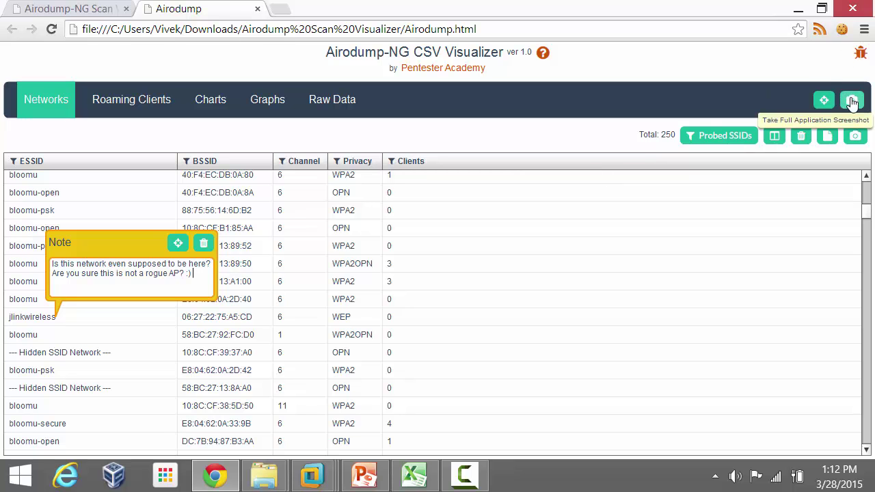
Save a full application screenshot showing the jlinkwireless note, replacing Screenshot.png in the samples folder.
left_click(851, 101)
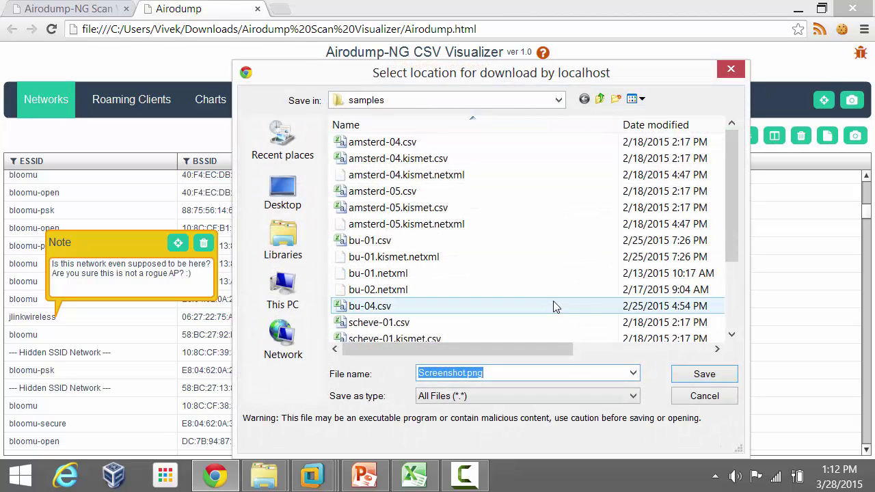
left_click(704, 374)
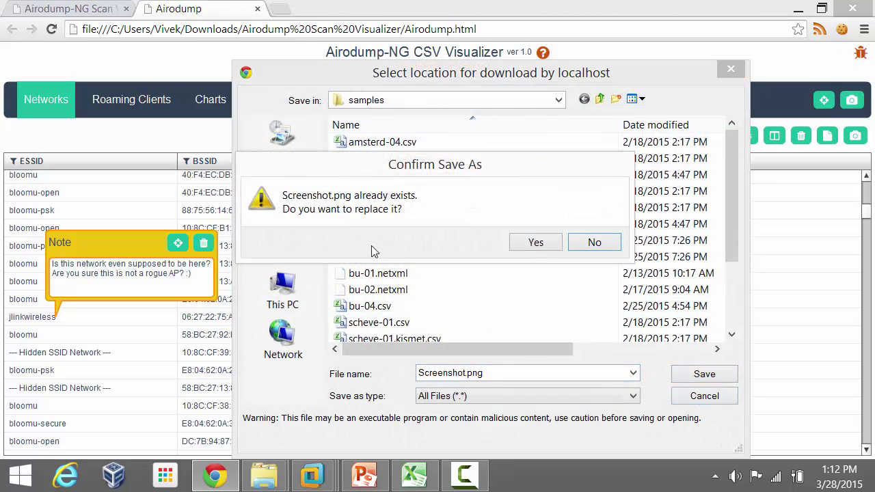
left_click(534, 242)
Switch to File Explorer's samples folder and check the jlinkwireless note in Screenshot.png, closing the image viewer when done.
mouse_move(264, 484)
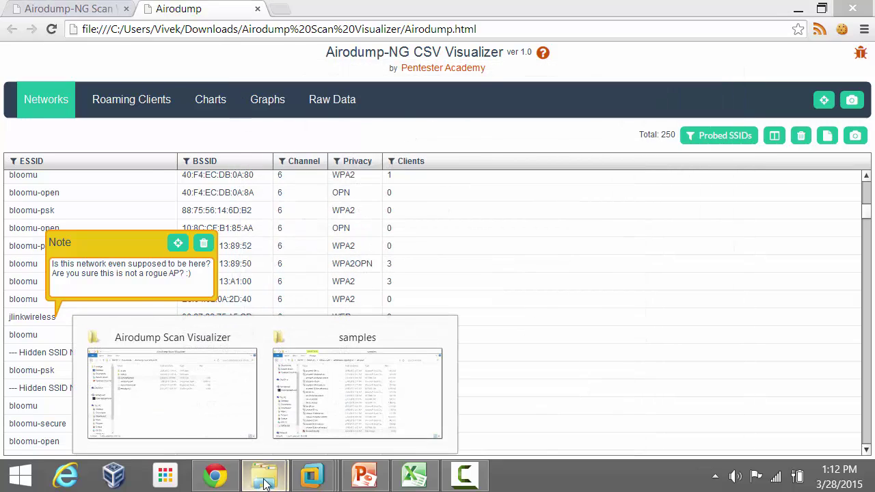
left_click(307, 424)
double_click(206, 424)
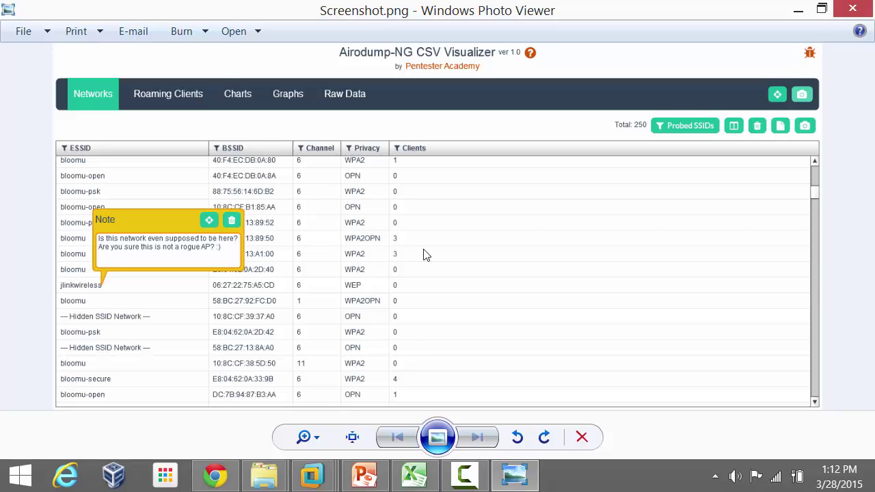
left_click(867, 11)
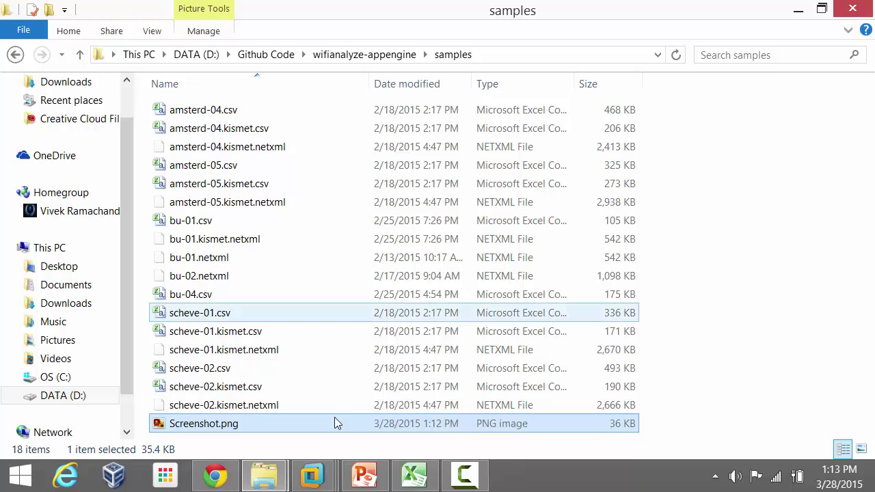
Return to Chrome and delete the note pinned at the jlinkwireless network.
left_click(231, 473)
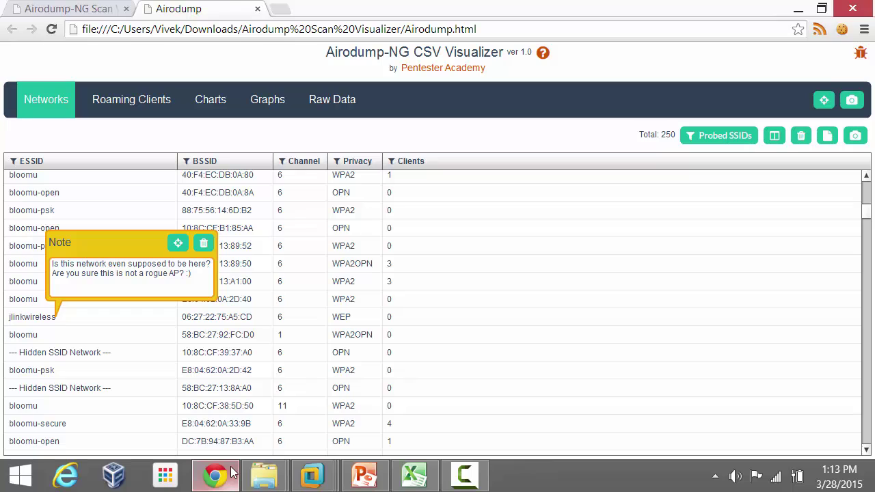
left_click(204, 245)
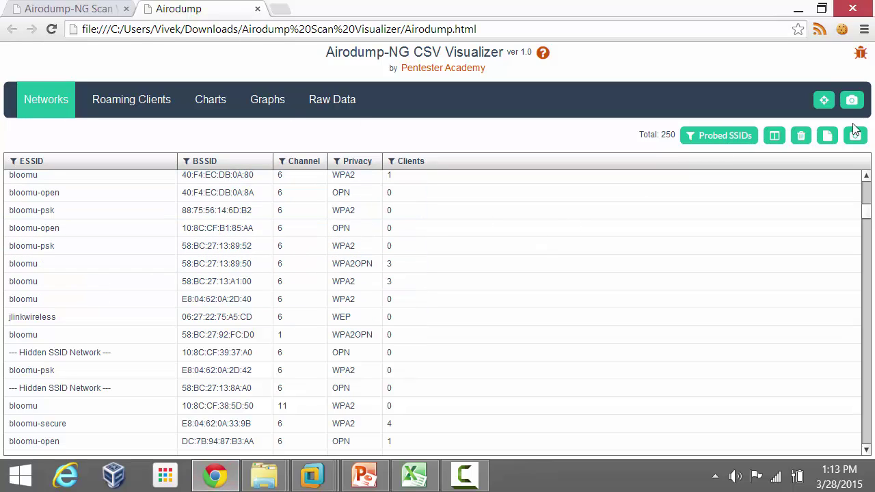
Try placing an empty note beside the page title and moving it next to Graphs, removing it when done.
left_click(824, 103)
left_click(577, 60)
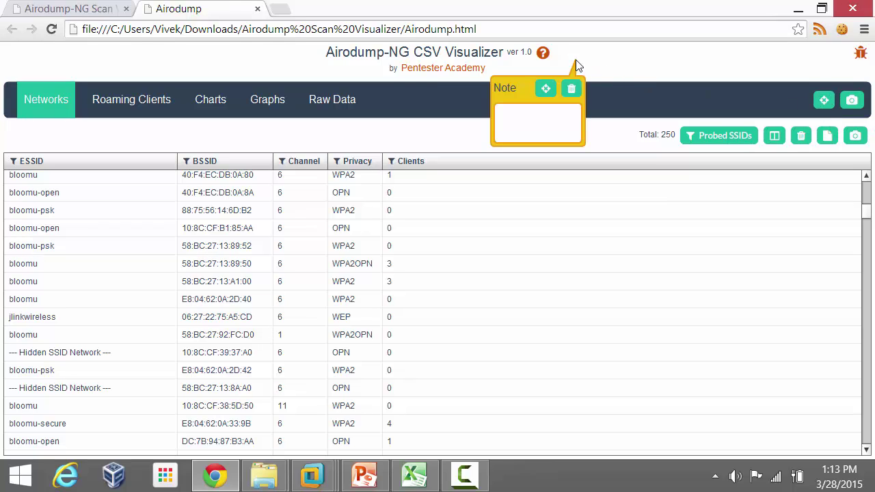
left_click(532, 88)
left_click(290, 99)
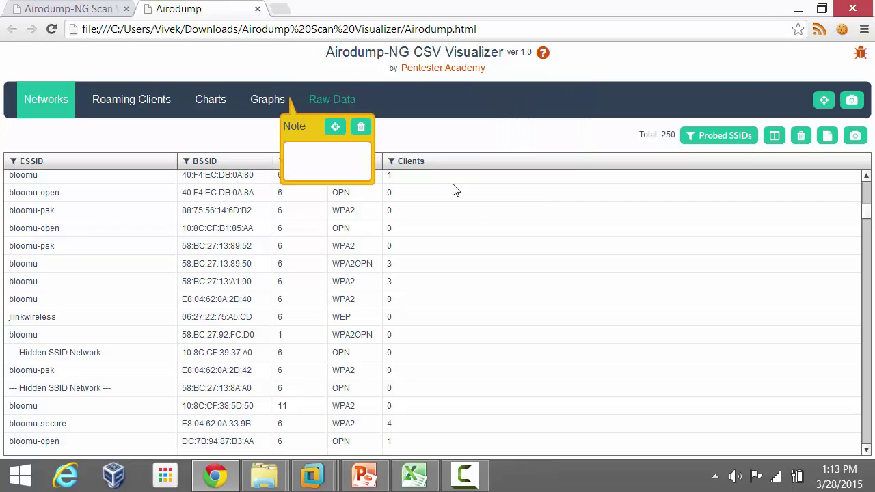
left_click(361, 128)
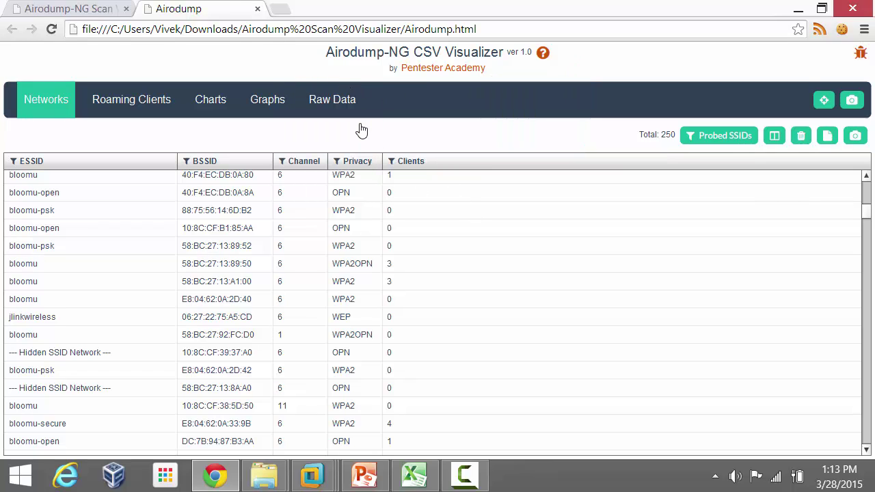
Look through the Roaming Clients, Charts, Graphs and Raw Data views and return to Networks.
left_click(137, 100)
left_click(210, 99)
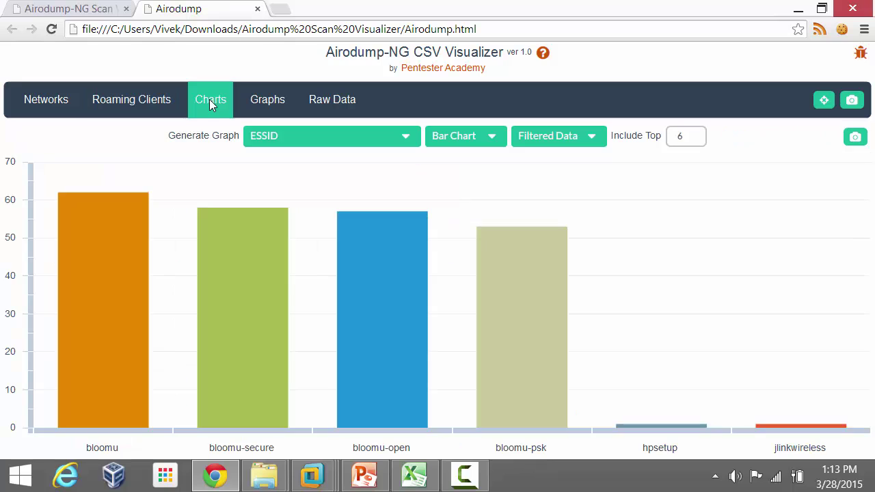
left_click(264, 103)
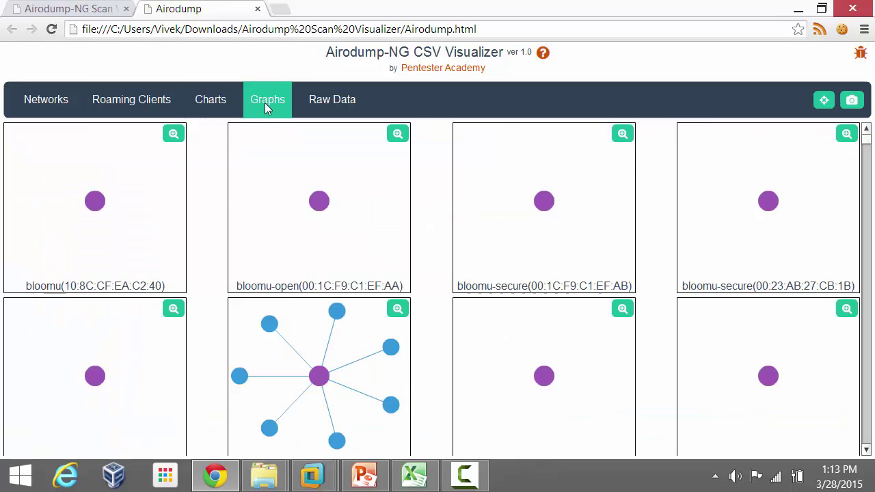
left_click(317, 100)
left_click(39, 102)
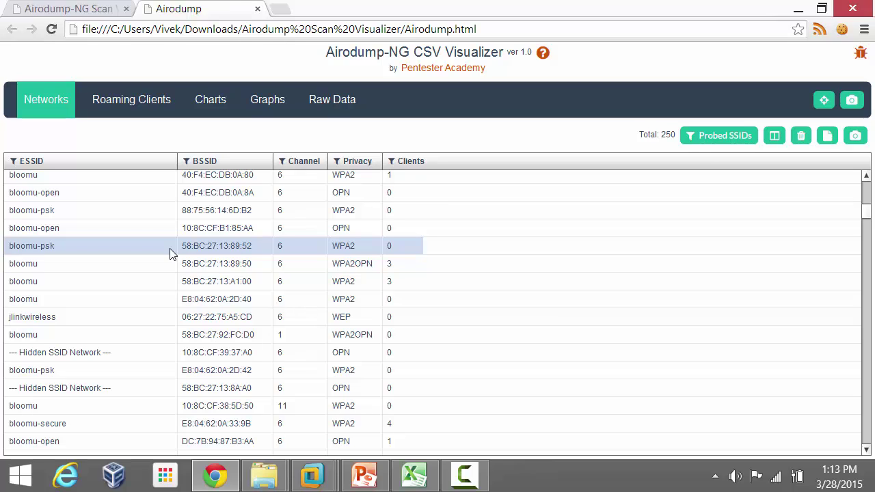
Show the Cipher, Authentication, Packets and Signal columns in the networks table.
left_click(776, 140)
left_click(720, 233)
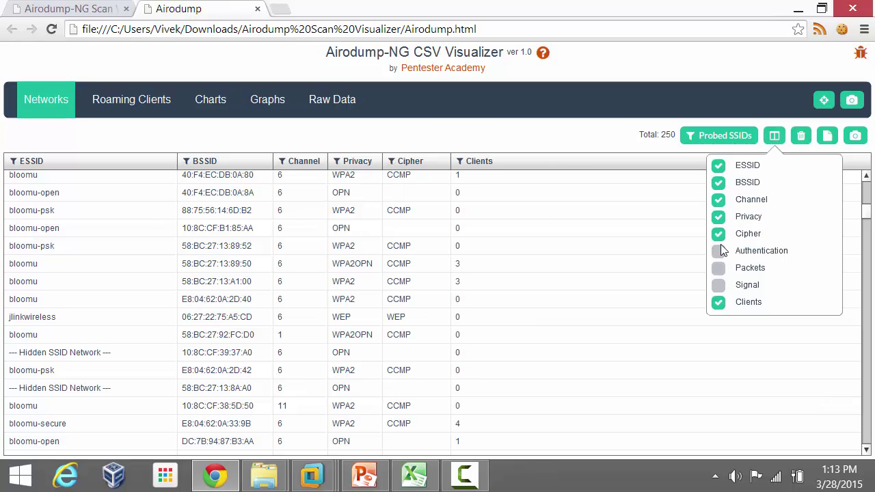
left_click(719, 251)
left_click(719, 268)
left_click(718, 285)
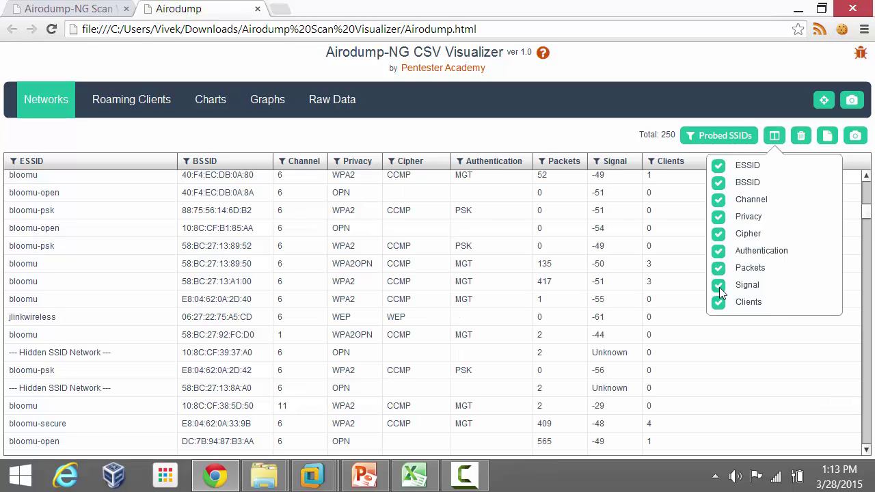
left_click(606, 141)
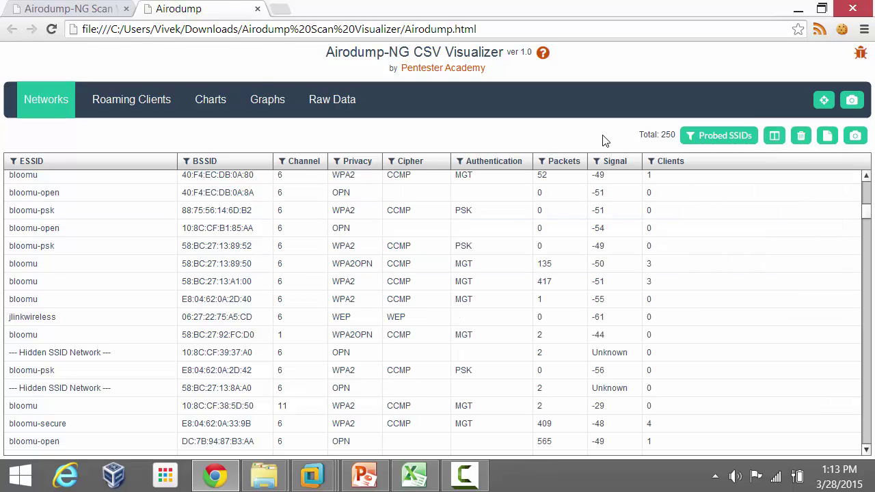
Filter the networks table to rows whose Privacy is exactly "opn".
left_click(337, 163)
left_click(336, 129)
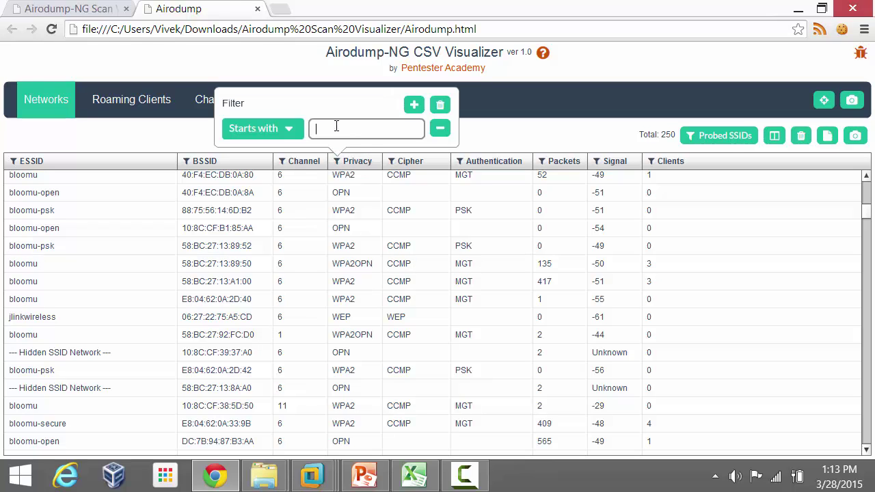
left_click(303, 135)
left_click(256, 208)
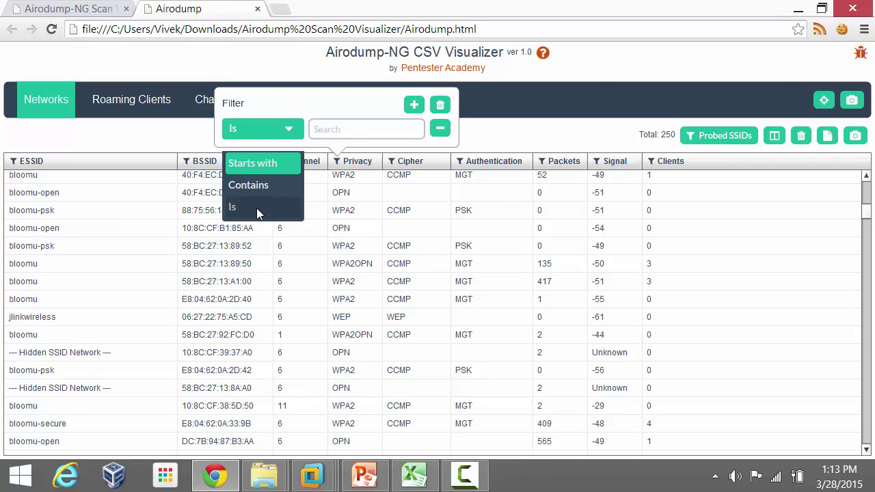
left_click(329, 130)
type("opn")
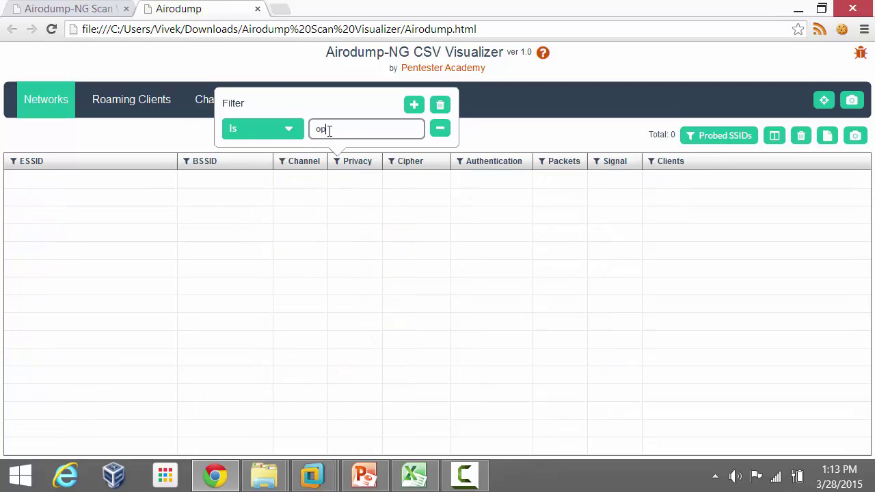
left_click(502, 144)
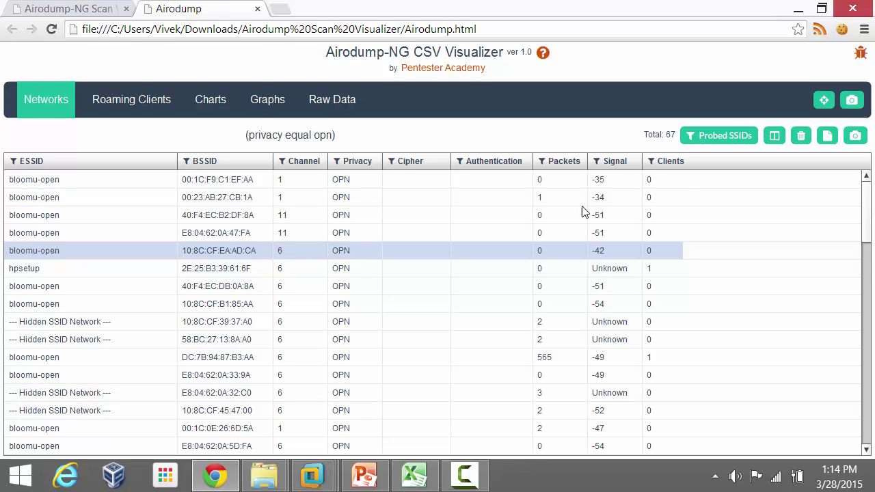
Export the filtered open networks to networks.csv in the samples folder.
scroll(862, 326, "down", 3)
left_click_drag(865, 273, 871, 204)
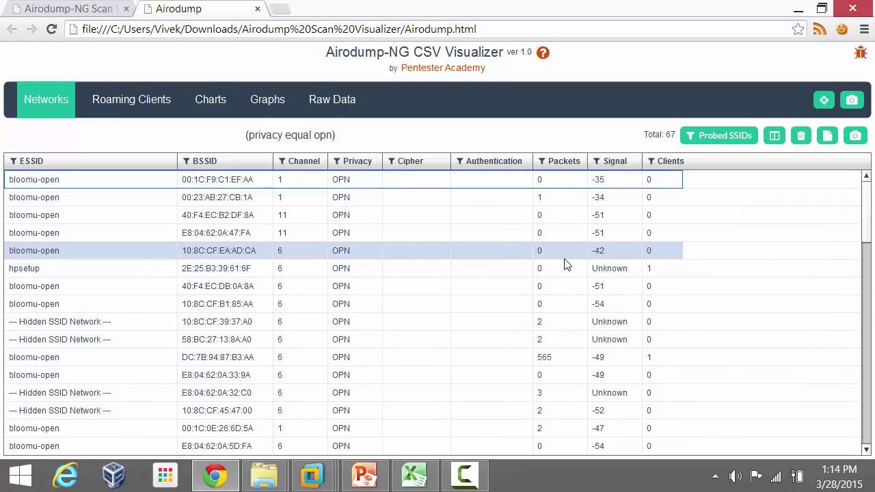
left_click(828, 137)
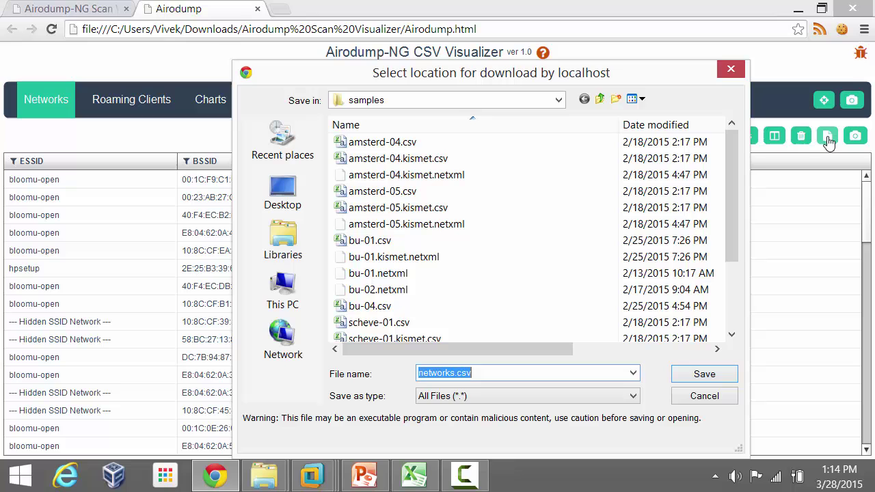
left_click(706, 380)
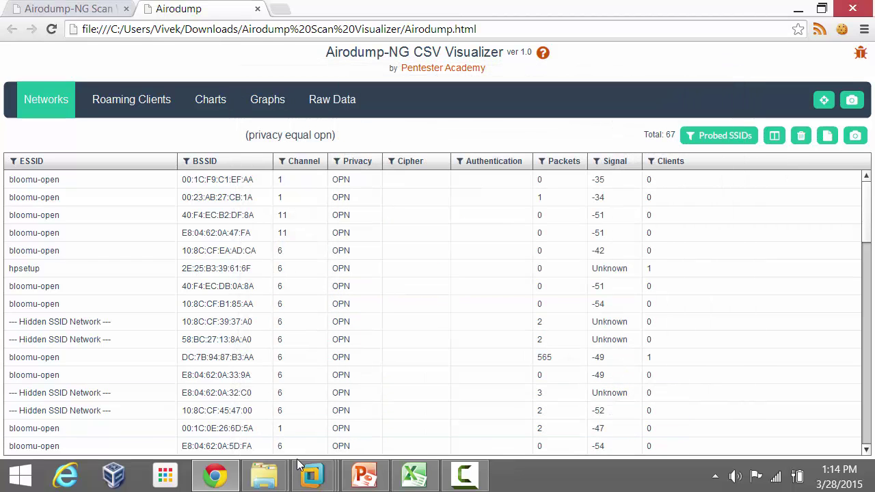
Open networks.csv from the samples folder in Excel, review its network and station rows, and close it.
mouse_move(264, 484)
left_click(305, 422)
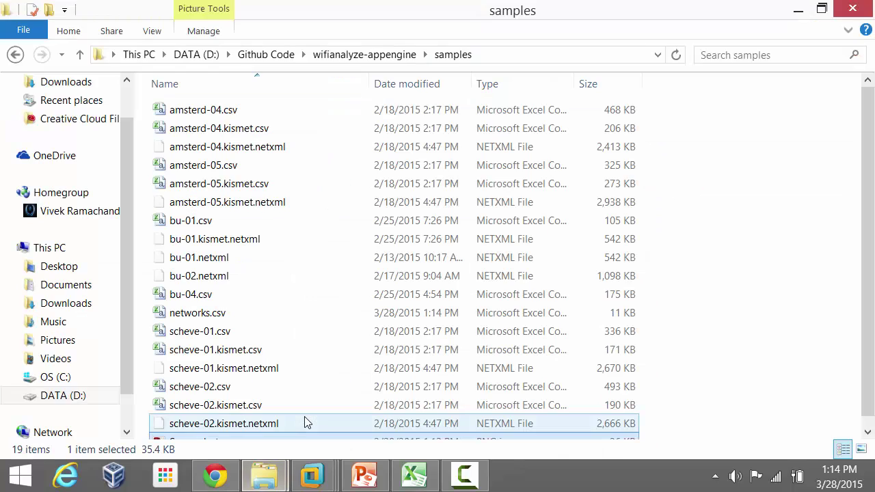
scroll(305, 413, "down", 1)
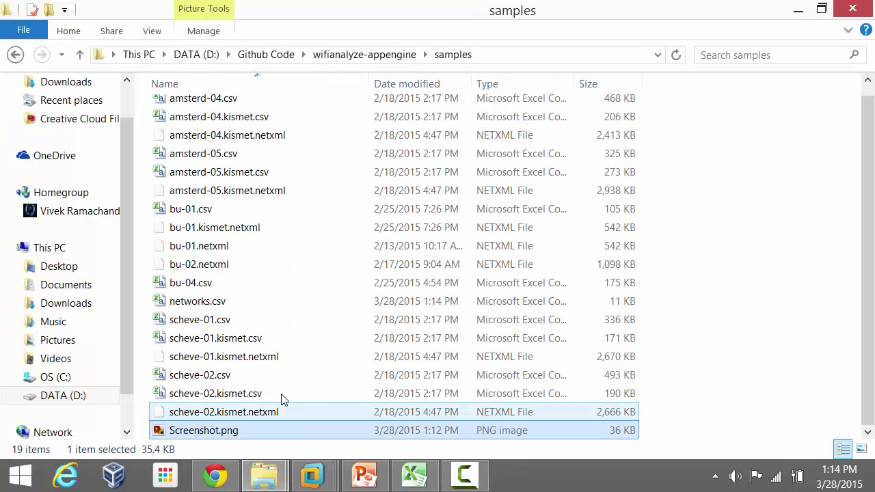
double_click(210, 305)
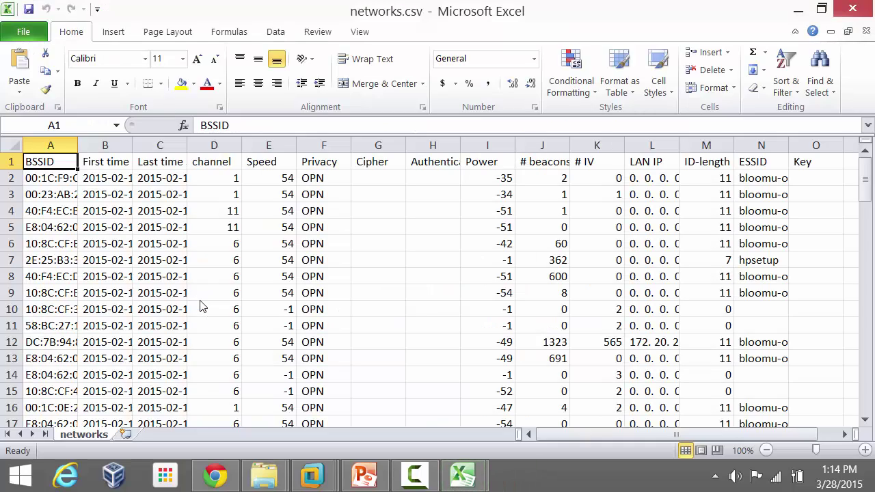
left_click_drag(867, 200, 874, 179)
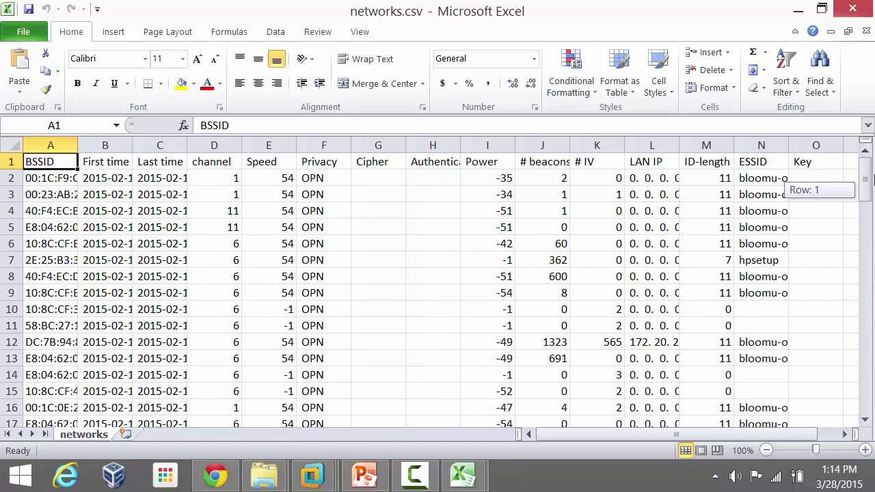
left_click_drag(874, 190, 873, 370)
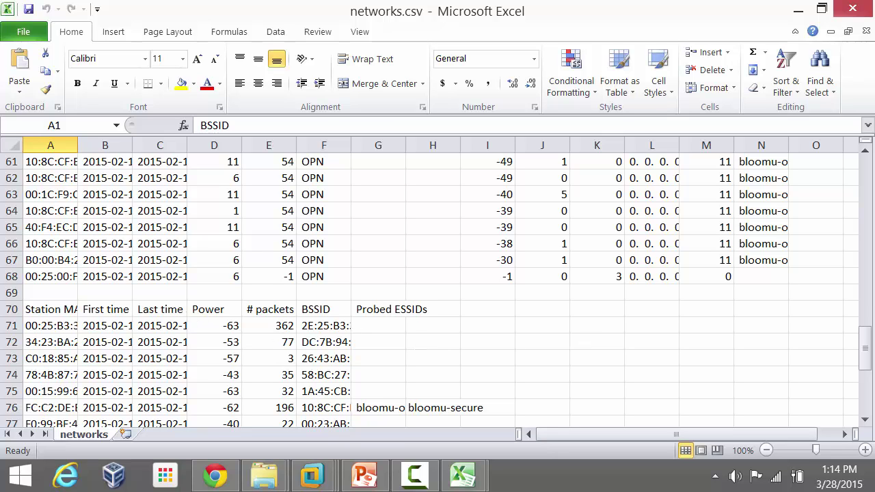
left_click_drag(869, 355, 867, 176)
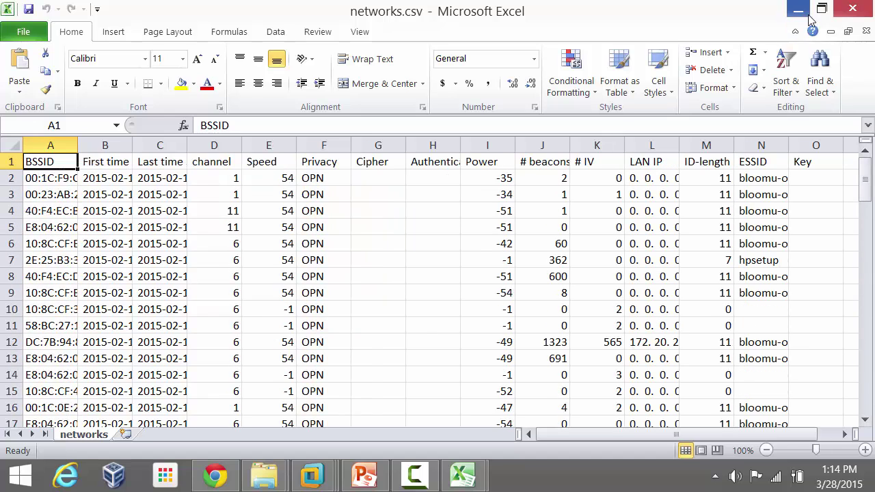
left_click(853, 8)
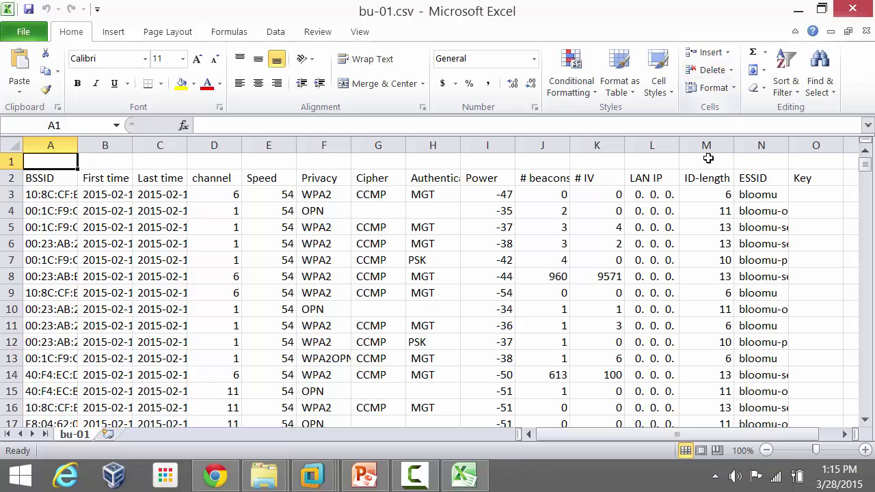
Switch back to Chrome and select the roaming client F8:F1:B6:3C:98:98 to examine its probed ESSIDs.
left_click(204, 489)
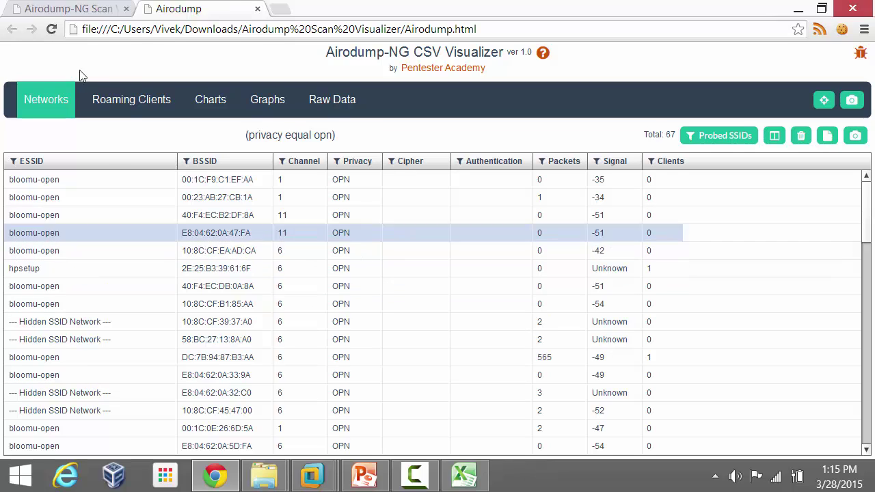
left_click(127, 106)
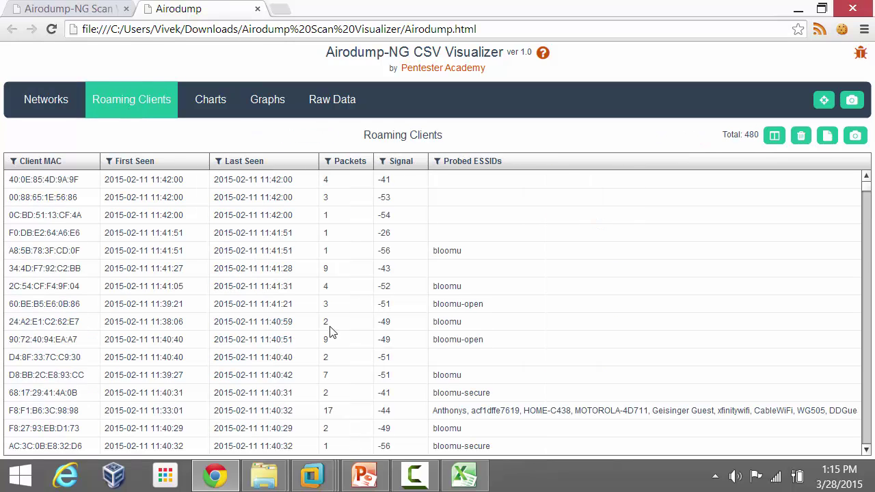
left_click(503, 412)
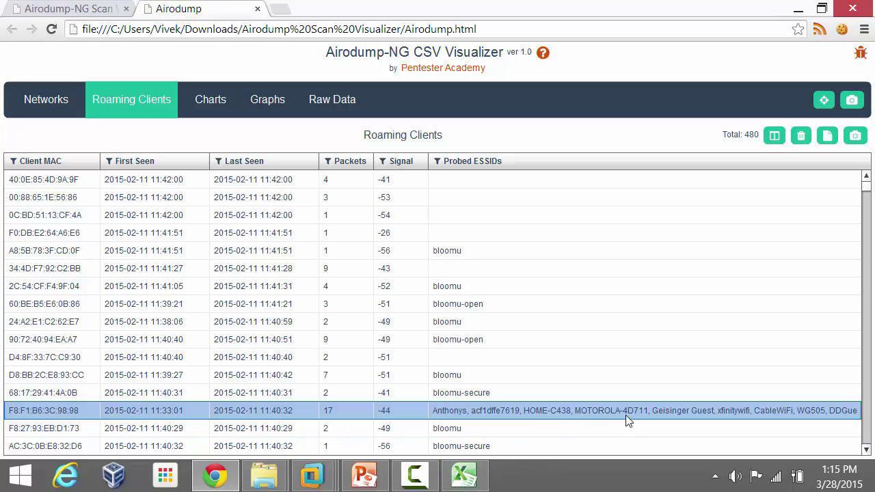
Filter the roaming clients to those with Probed ESSIDs starting with "xfi".
left_click(440, 168)
left_click(435, 136)
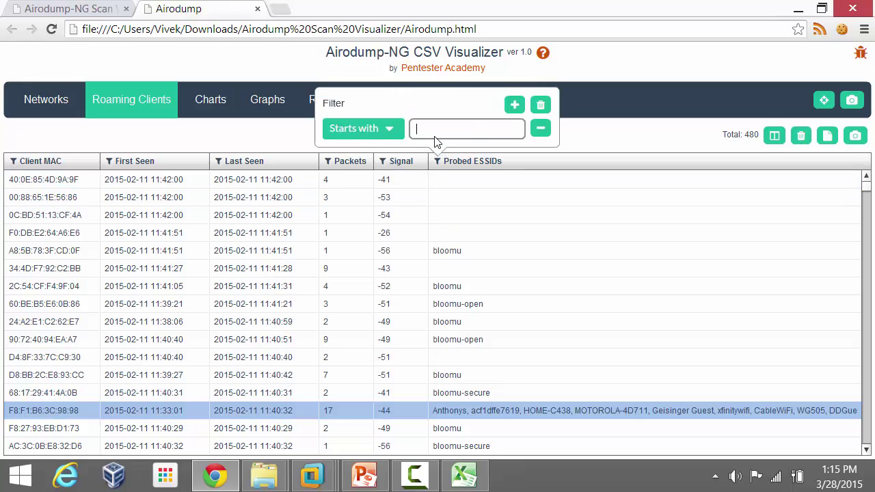
type("xif")
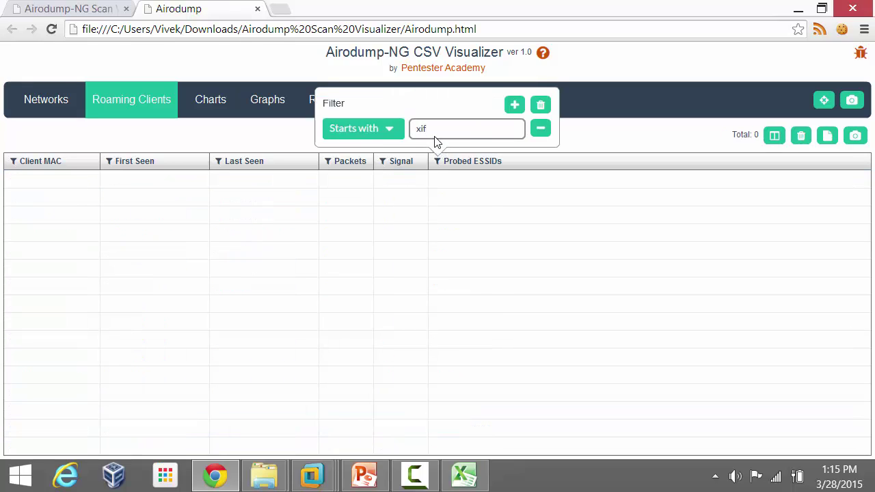
key("BackSpace")
key("BackSpace")
type("i")
key("BackSpace")
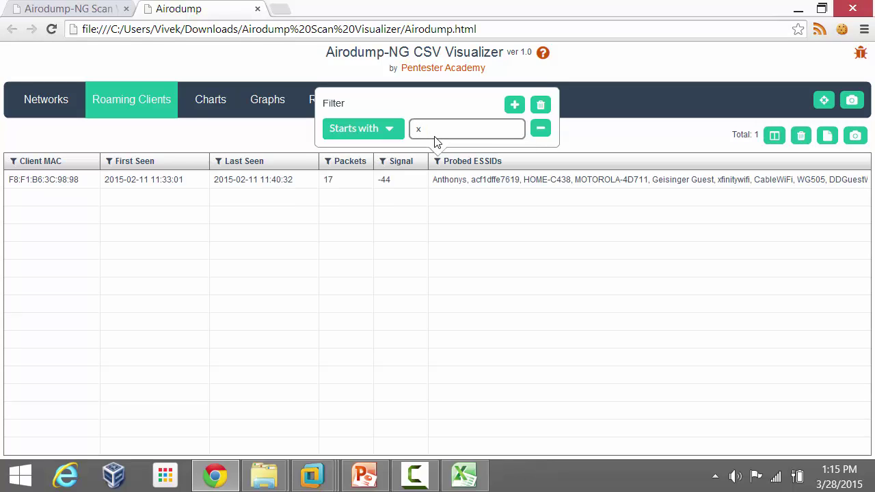
type("fi")
left_click(610, 137)
Select the filtered roaming client and export the list to clients.csv in the samples folder.
left_click(608, 181)
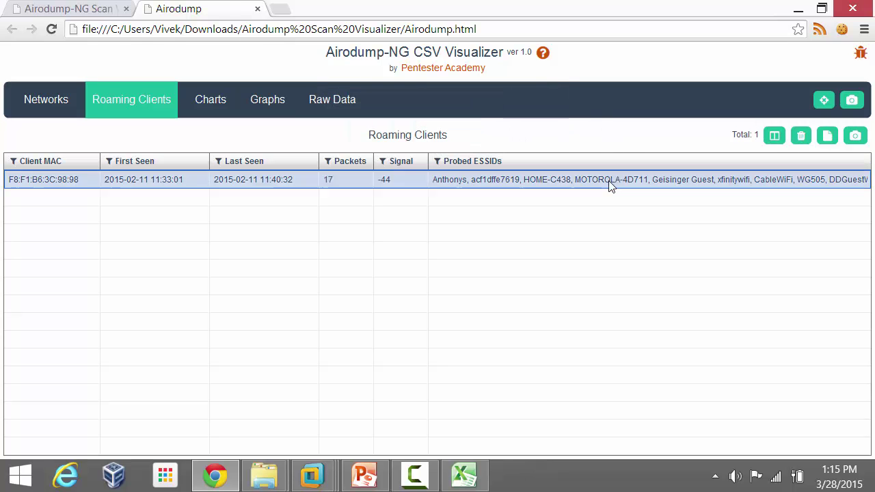
left_click(827, 136)
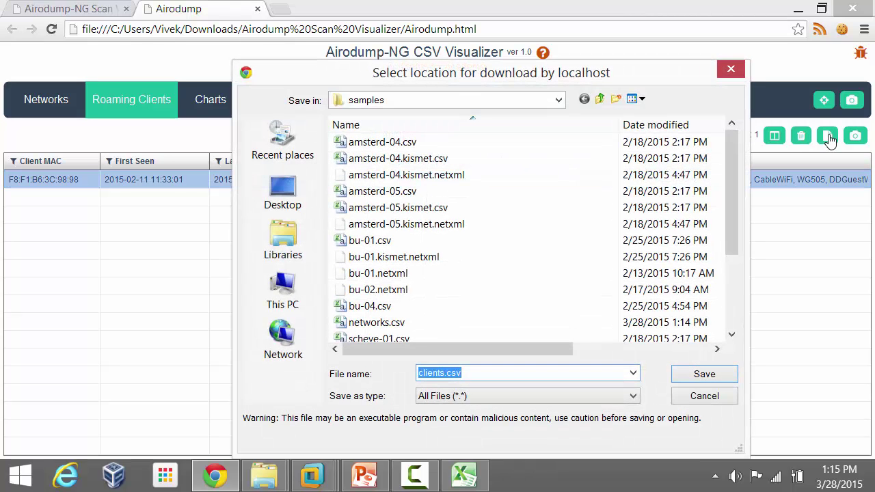
left_click(704, 375)
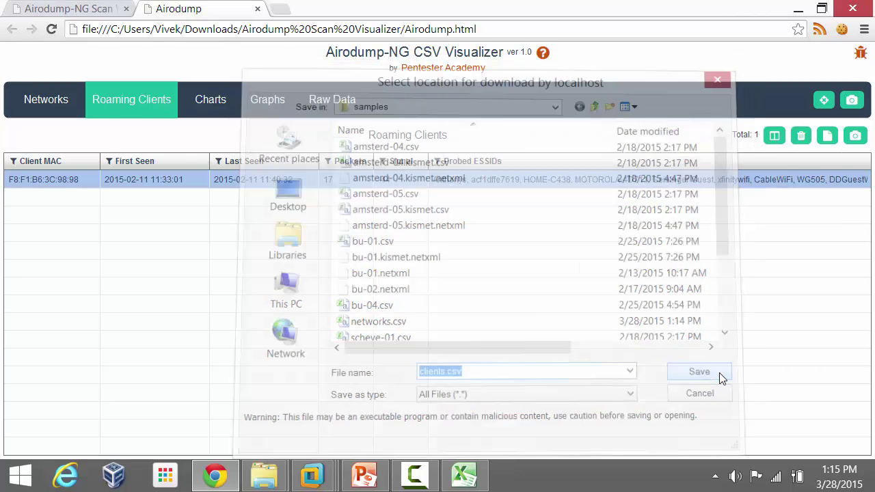
Open clients.csv from the samples folder in Excel, widen column G to inspect the probed ESSIDs, and close it without saving.
mouse_move(280, 479)
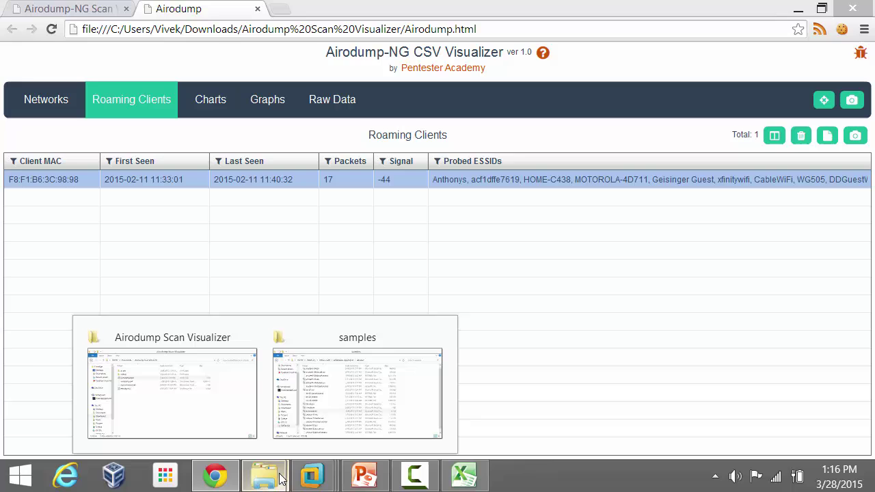
left_click(318, 414)
double_click(192, 301)
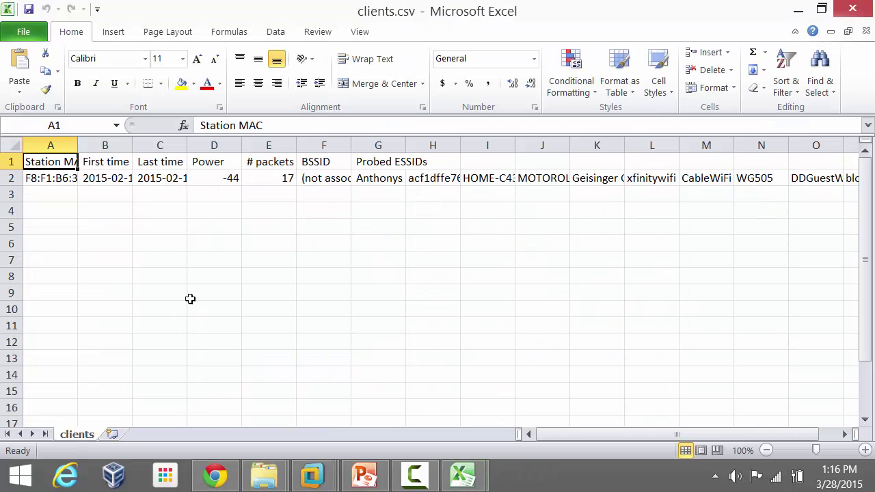
left_click_drag(408, 146, 434, 151)
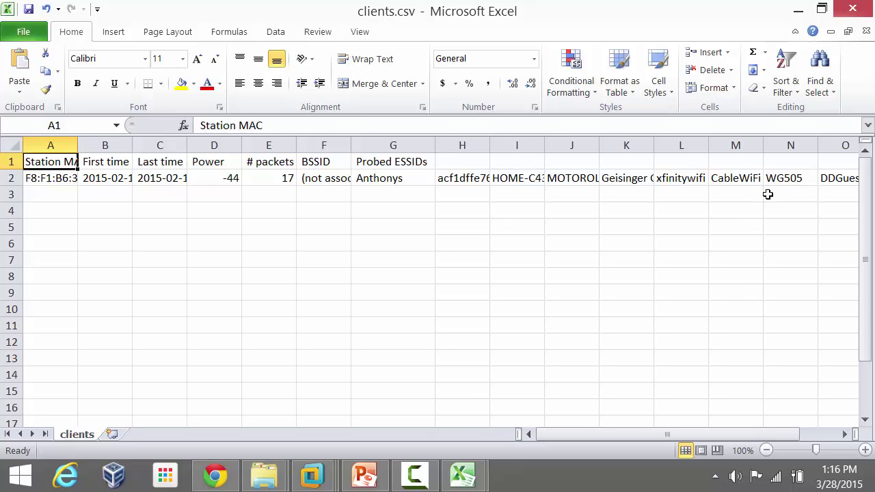
left_click(853, 9)
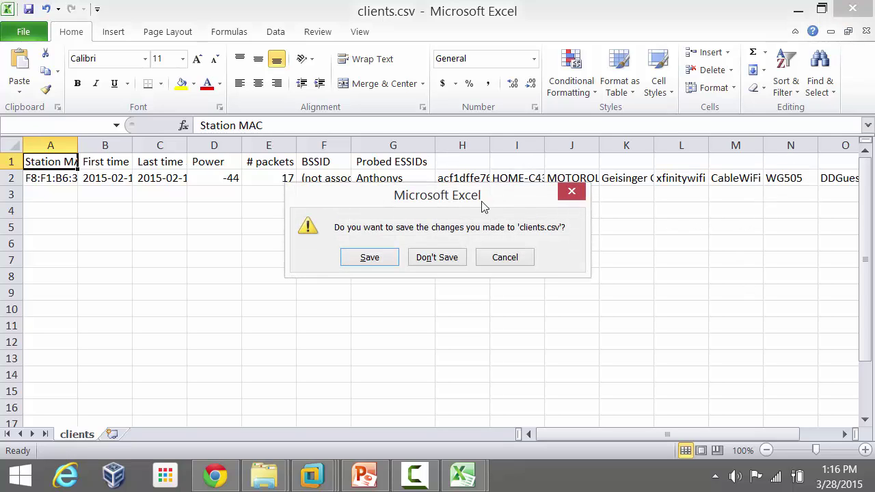
left_click(451, 257)
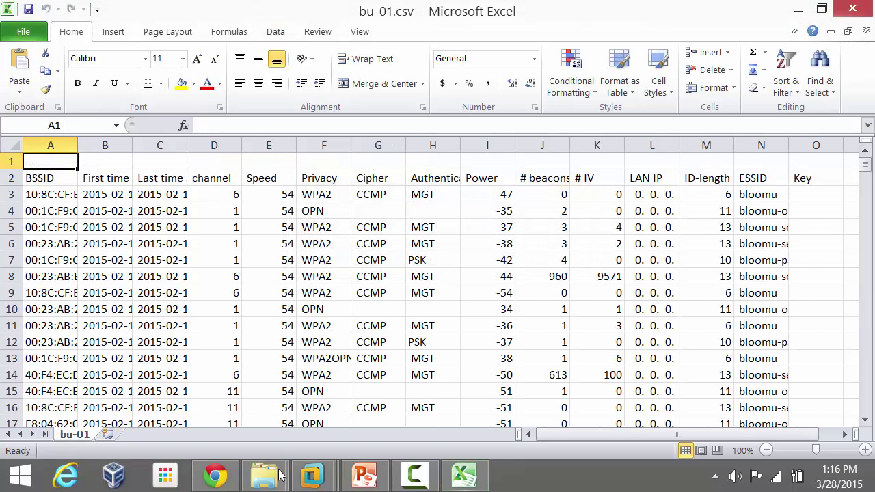
Return to Chrome, clear the roaming clients filter and go back to the Networks view.
left_click(231, 476)
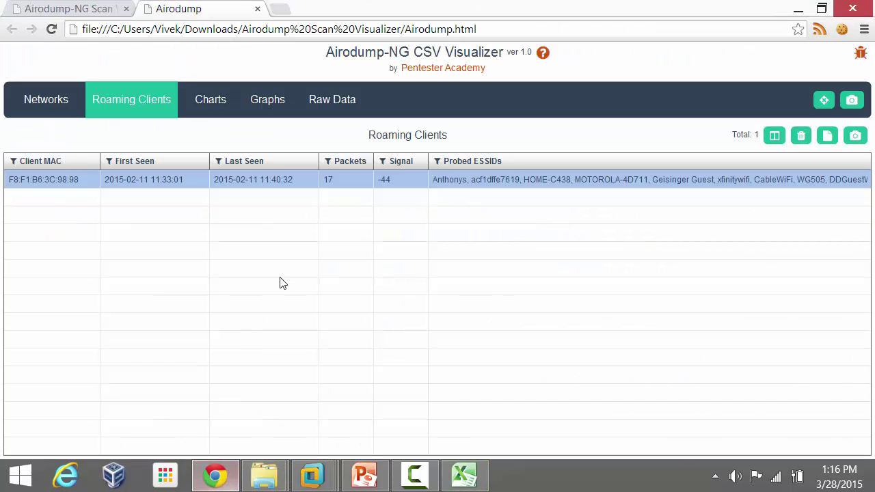
left_click(803, 139)
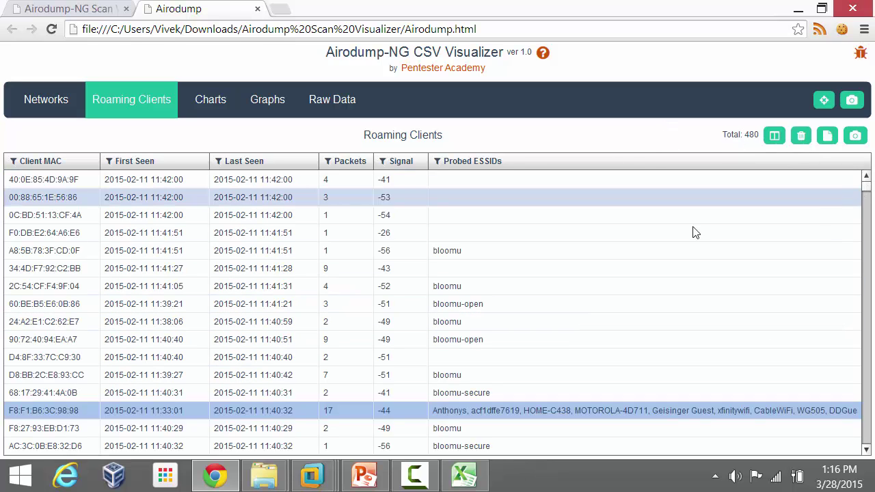
left_click(39, 101)
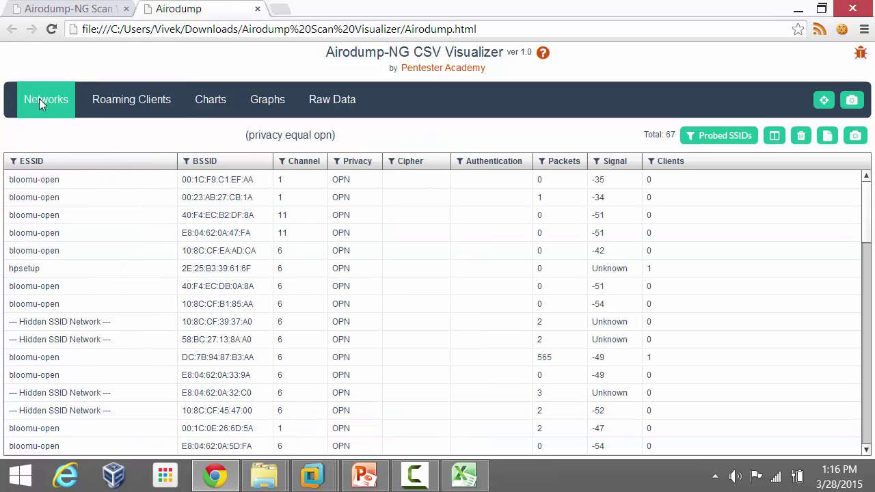